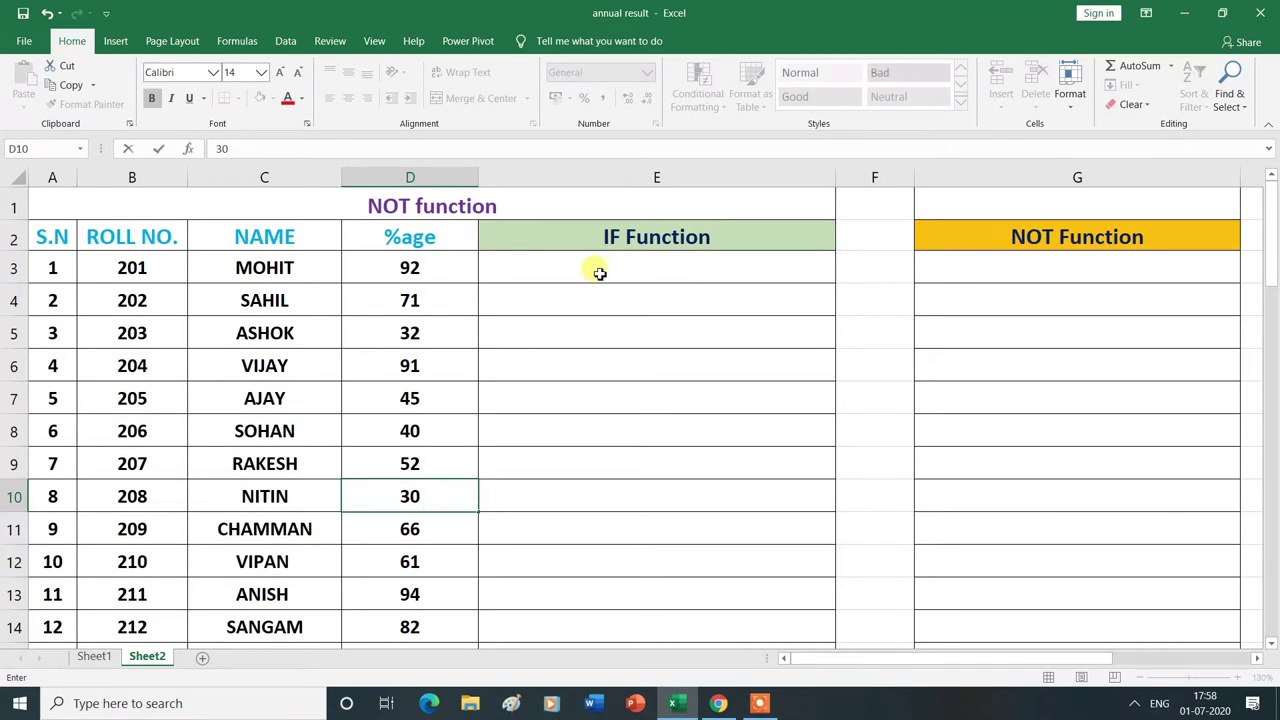
Step: Confirm 30 in D10 and begin a formula with =if in E3
left_click(599, 273)
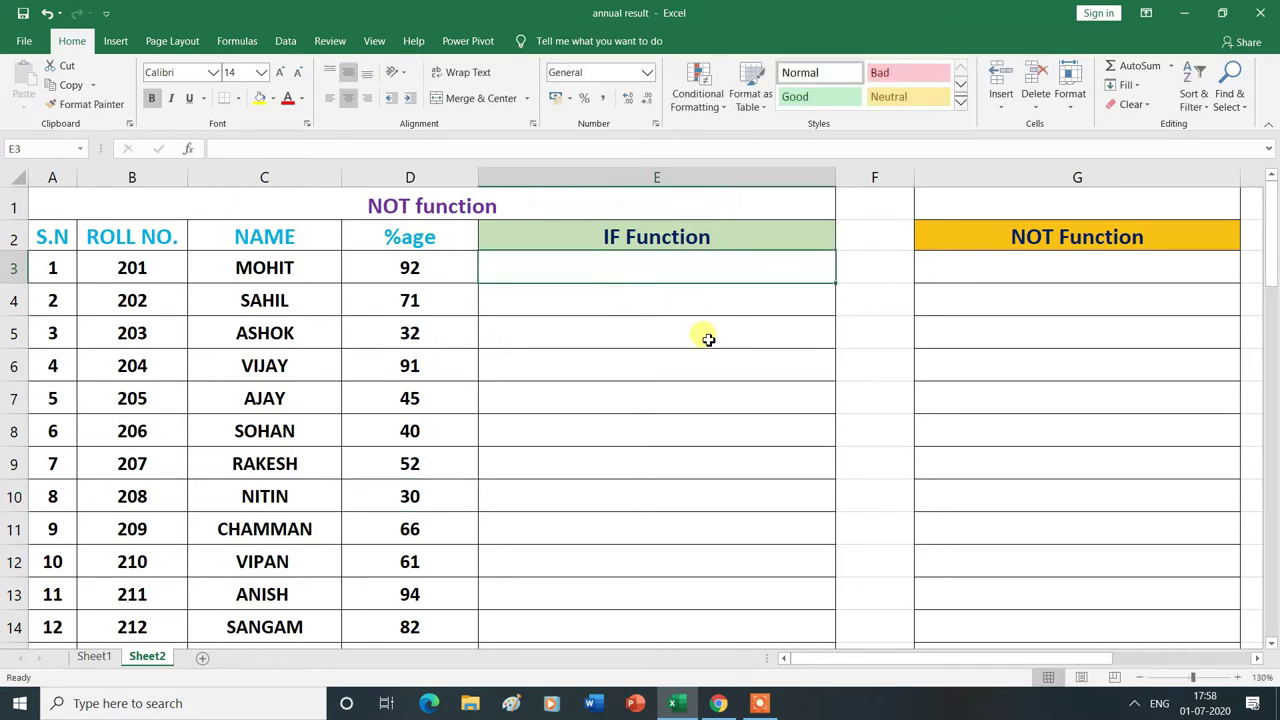
type("=")
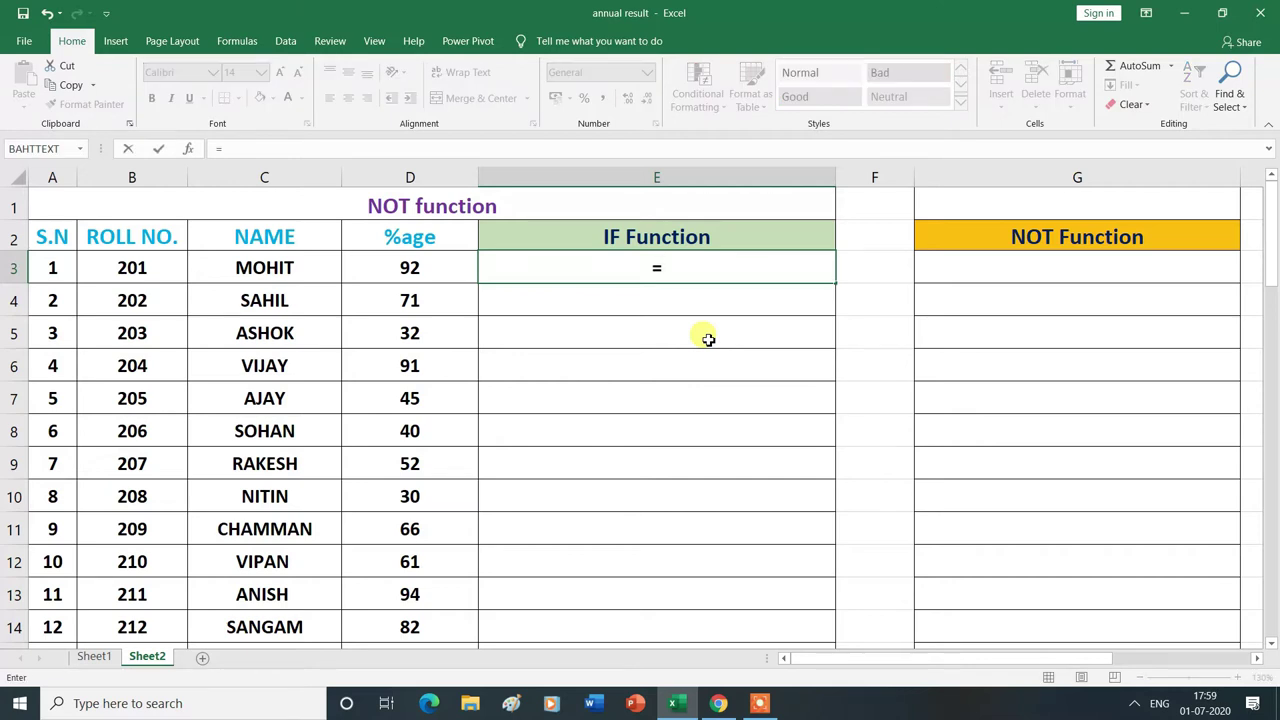
type("if")
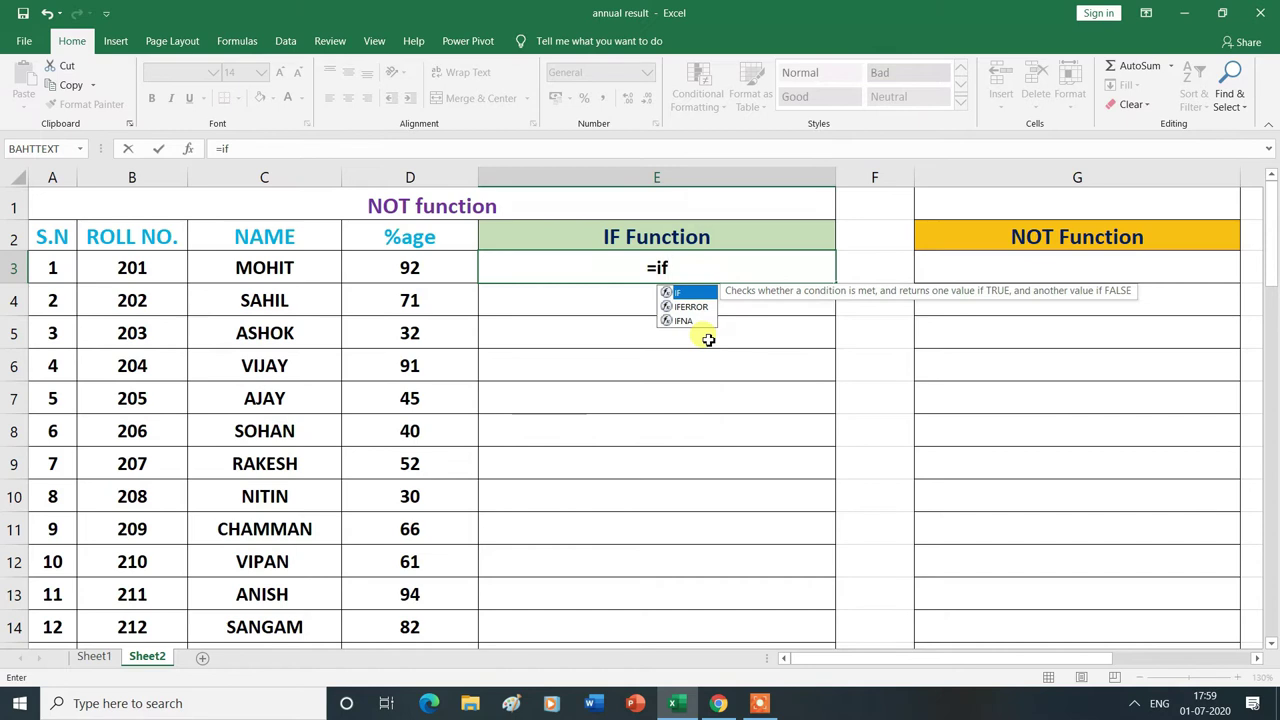
Step: Insert IF in E3 with the logical test D3>=35
double_click(690, 292)
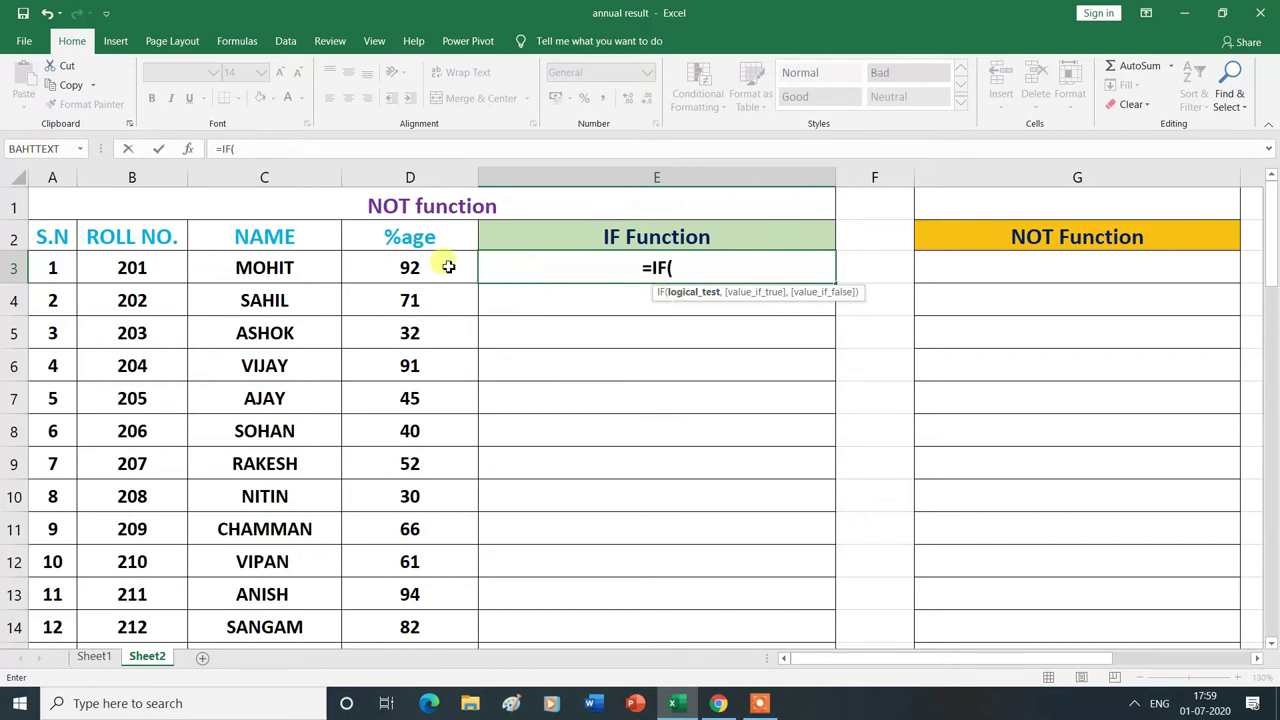
left_click(410, 268)
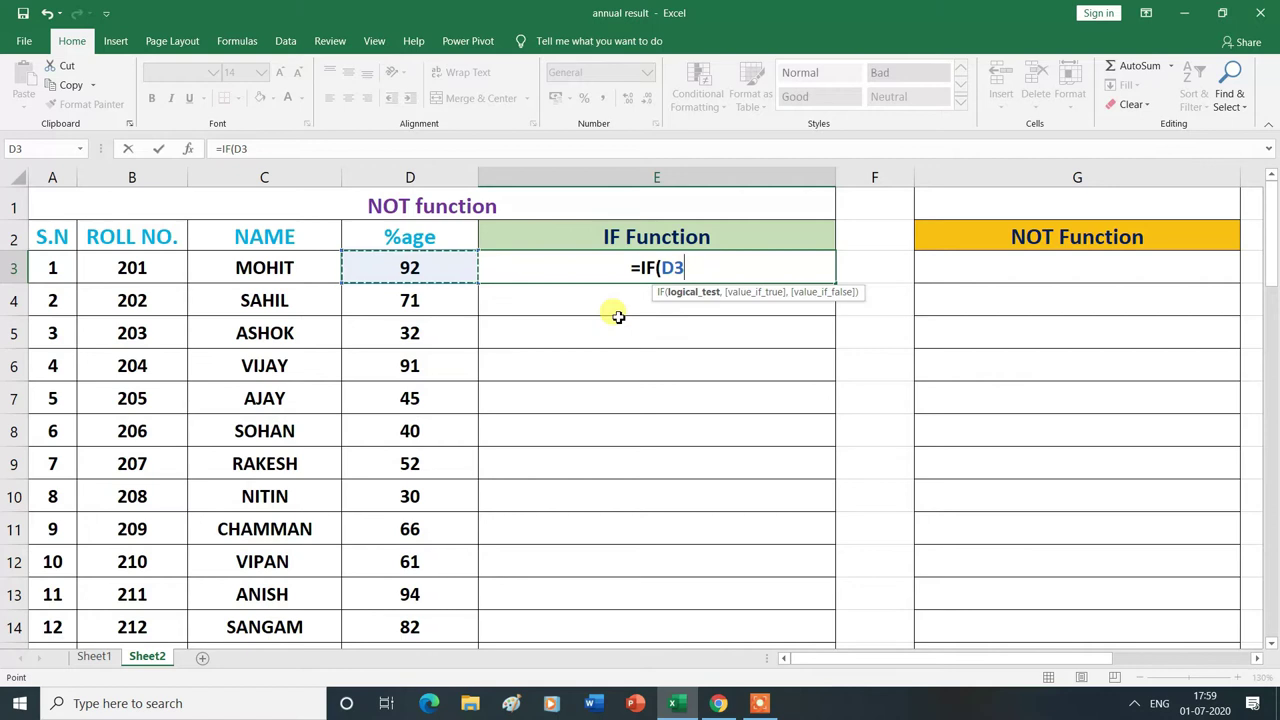
type(">=")
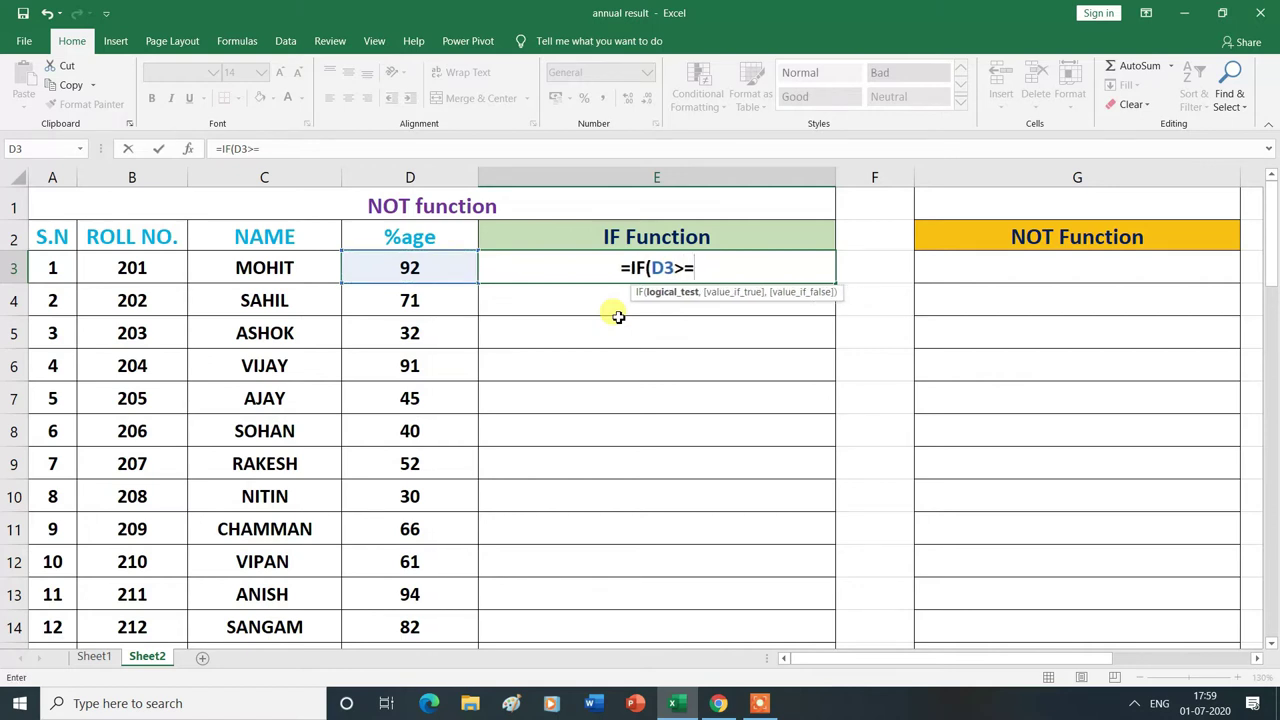
type("35")
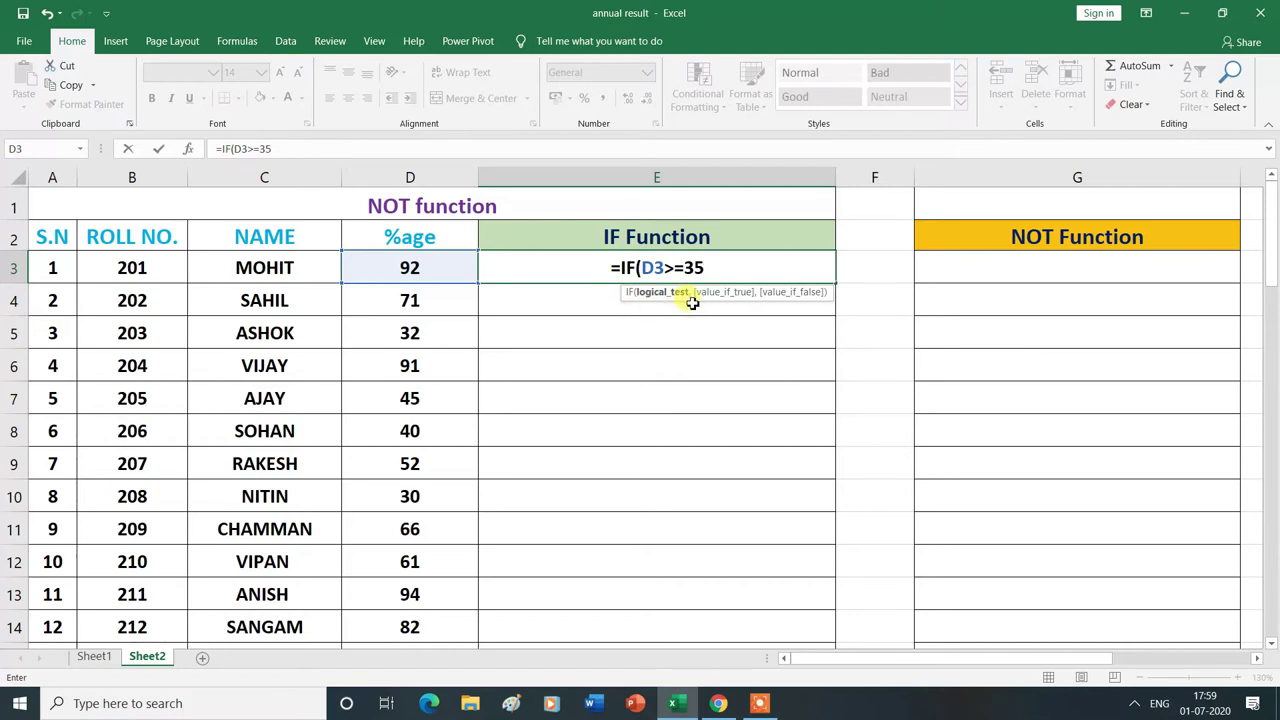
type(",")
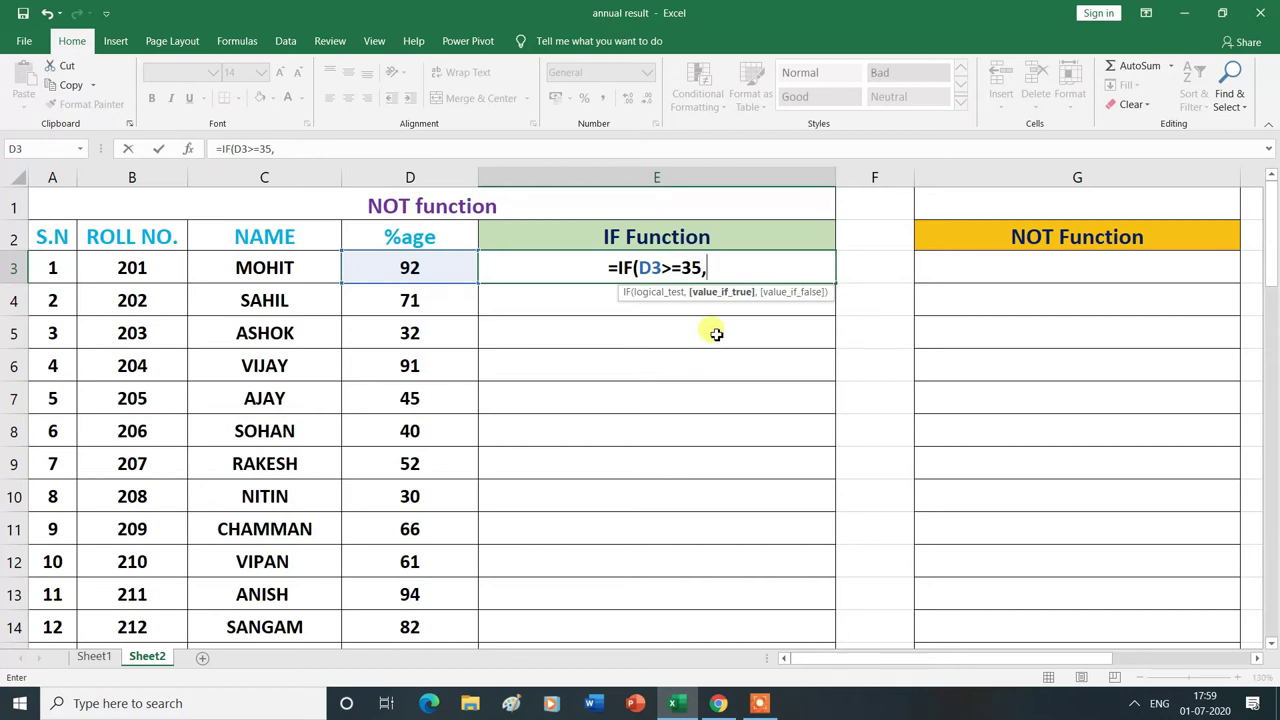
Step: Finish E3 as =IF(D3>=35,"Pass","Fail") and commit it
type("\"")
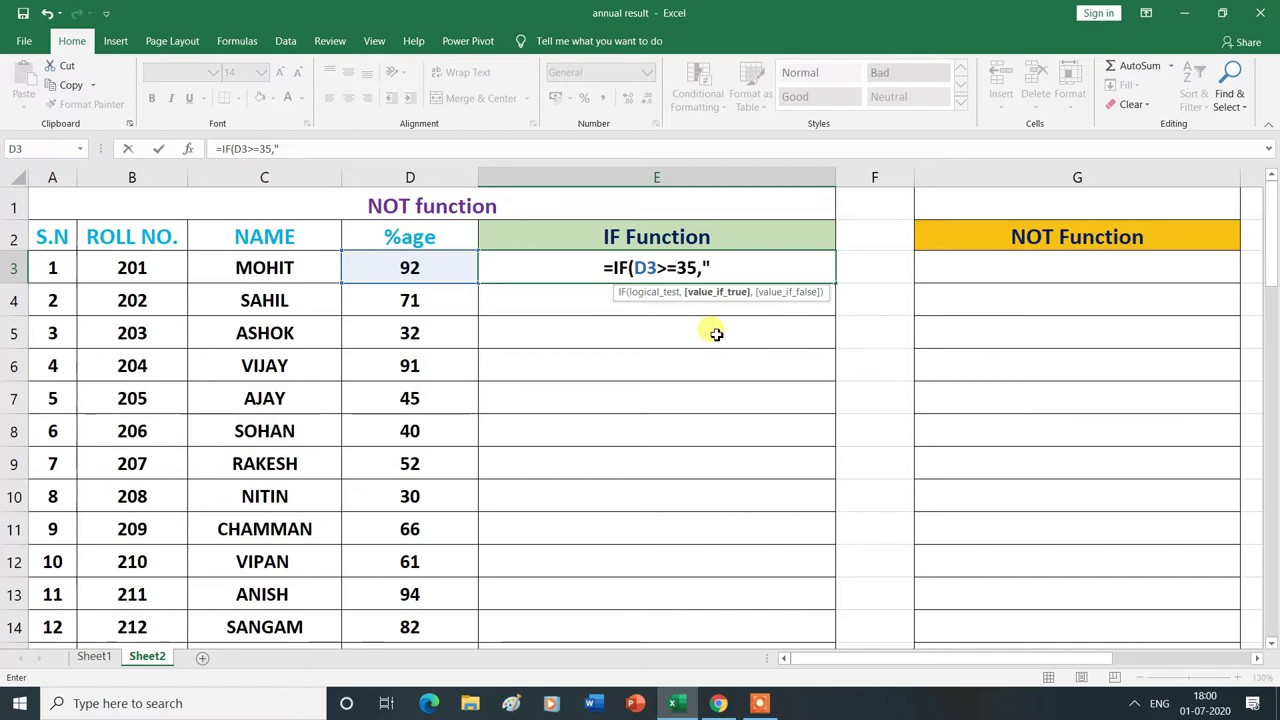
type("Pass")
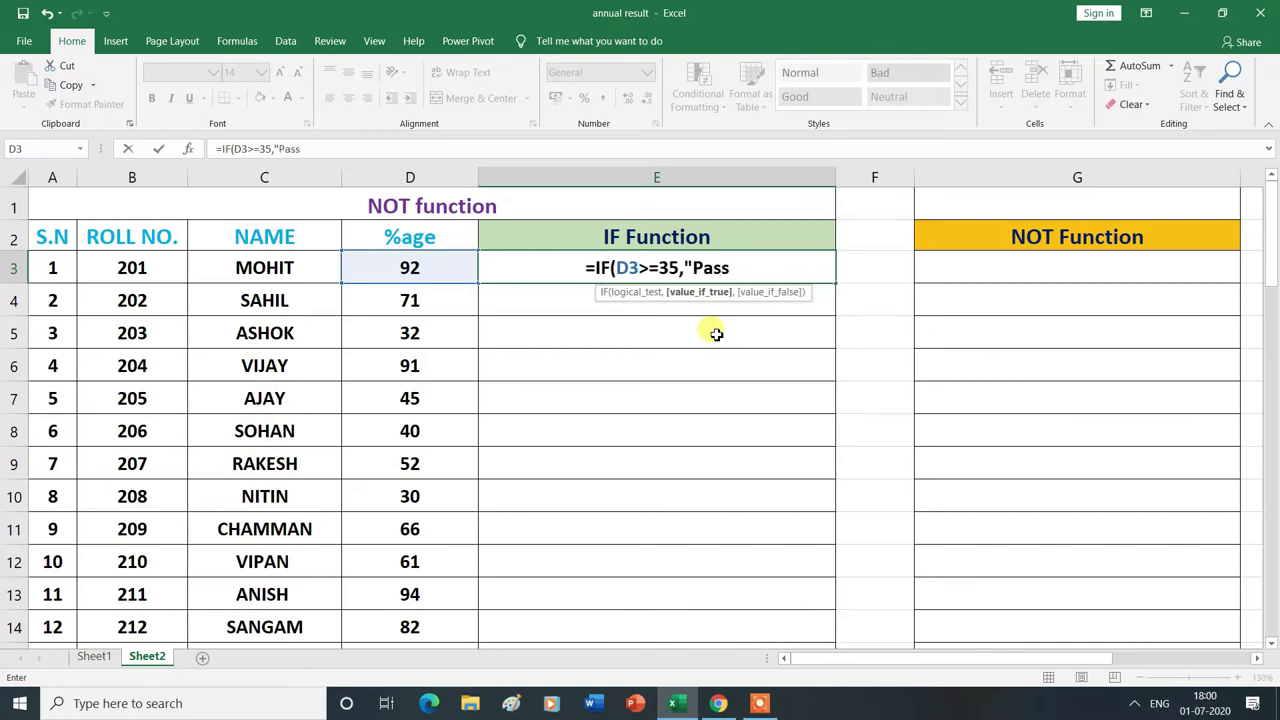
type("\"")
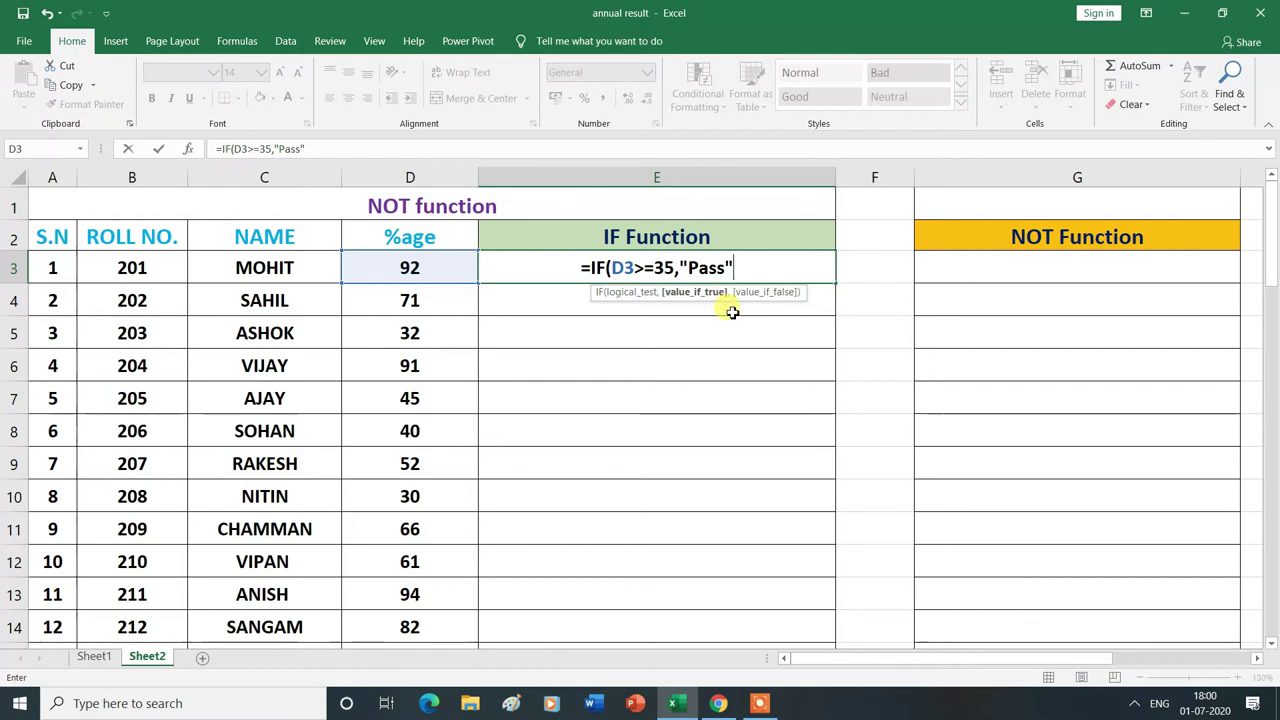
type(",")
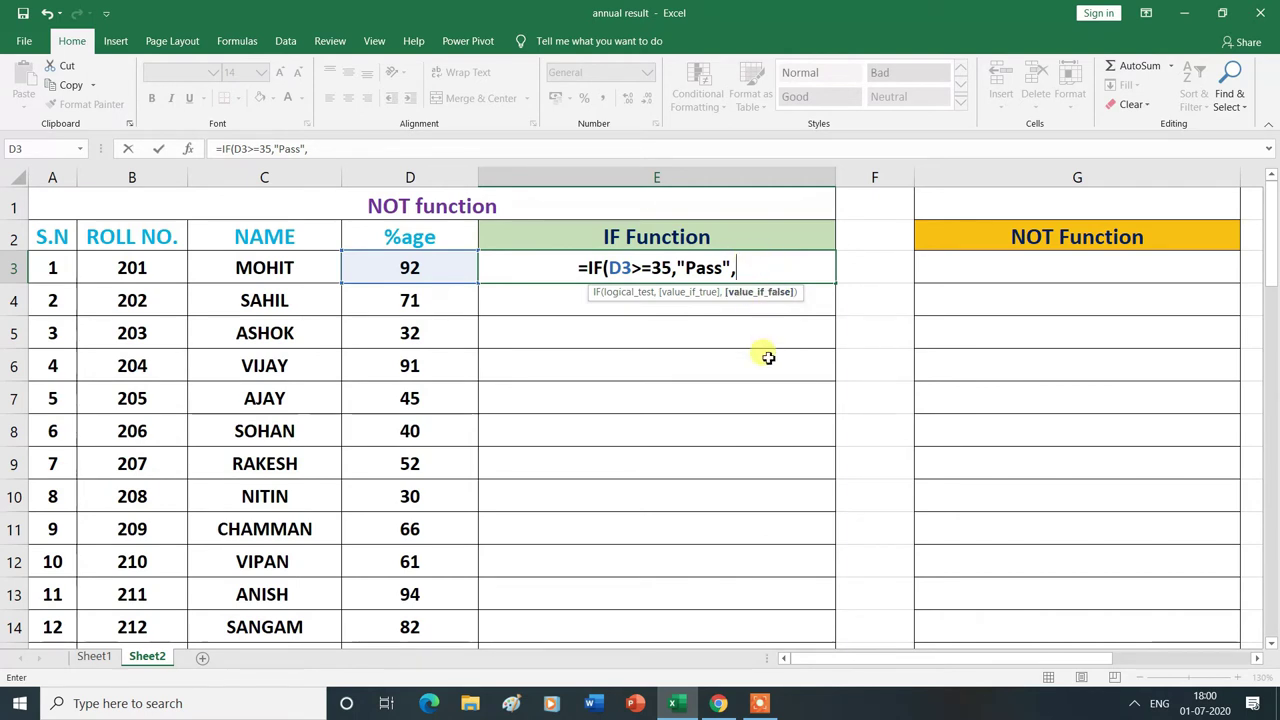
type("\"")
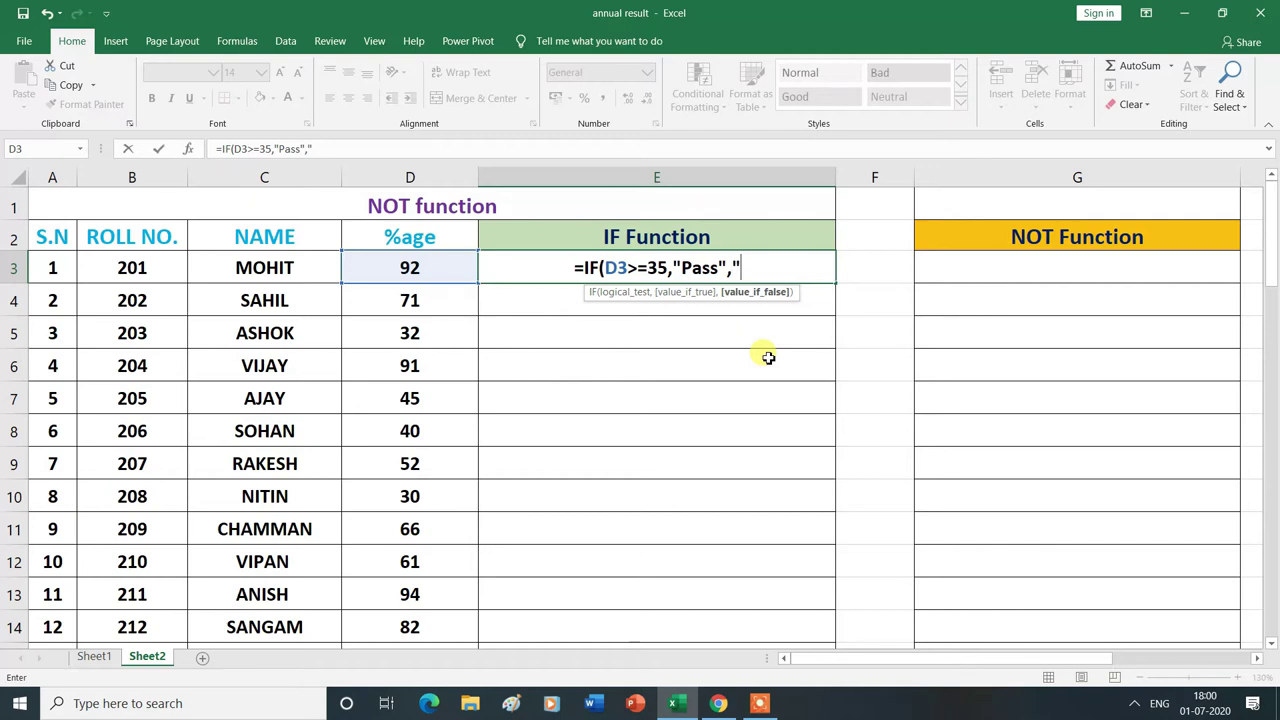
type("Fail")
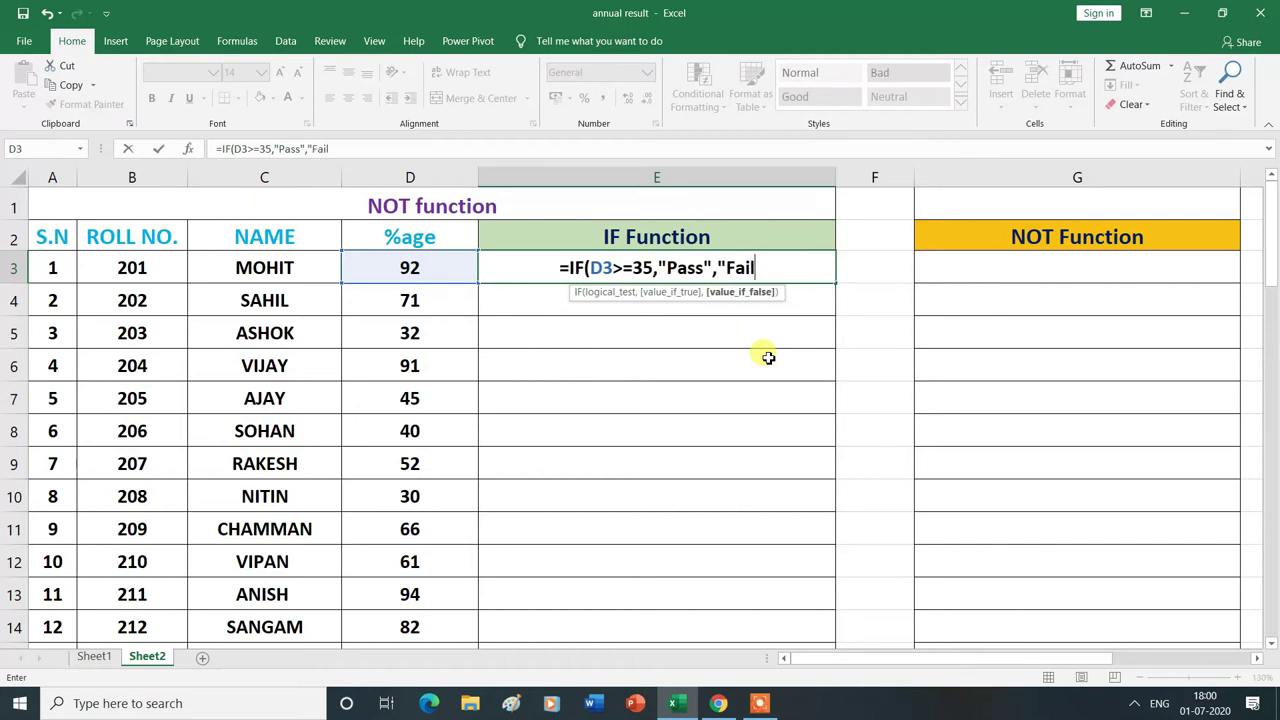
type("\"")
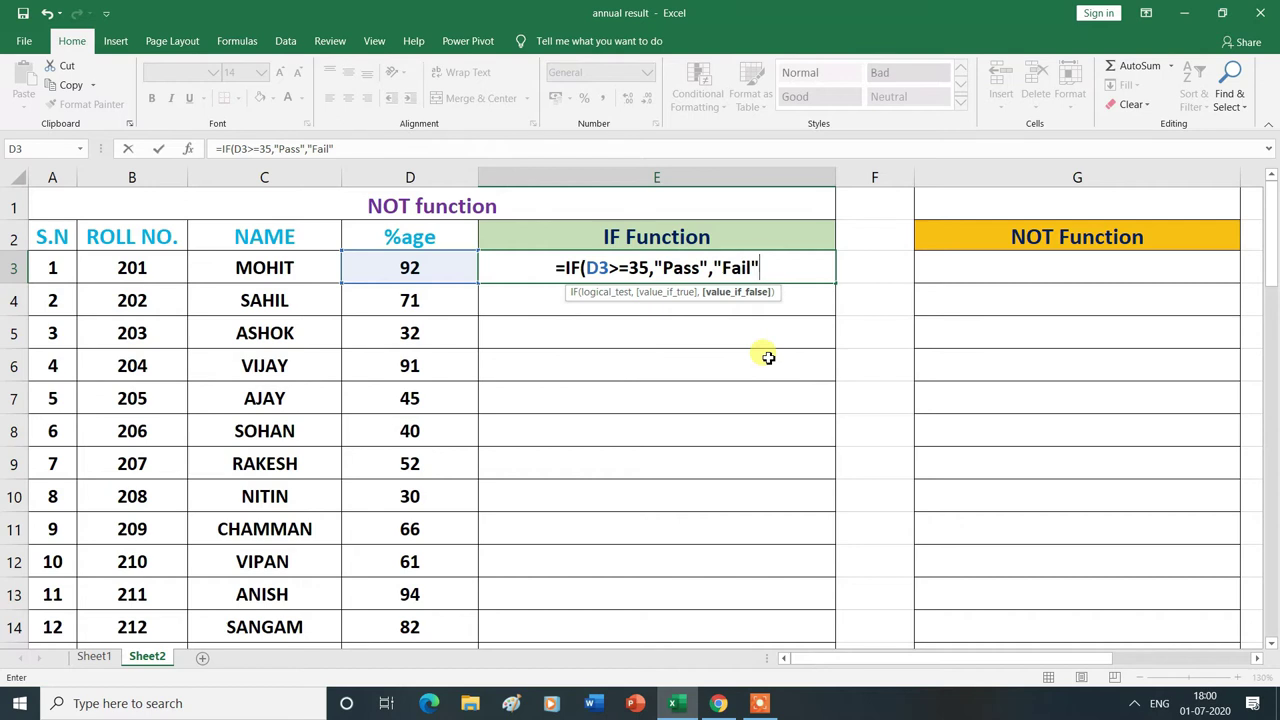
type(")")
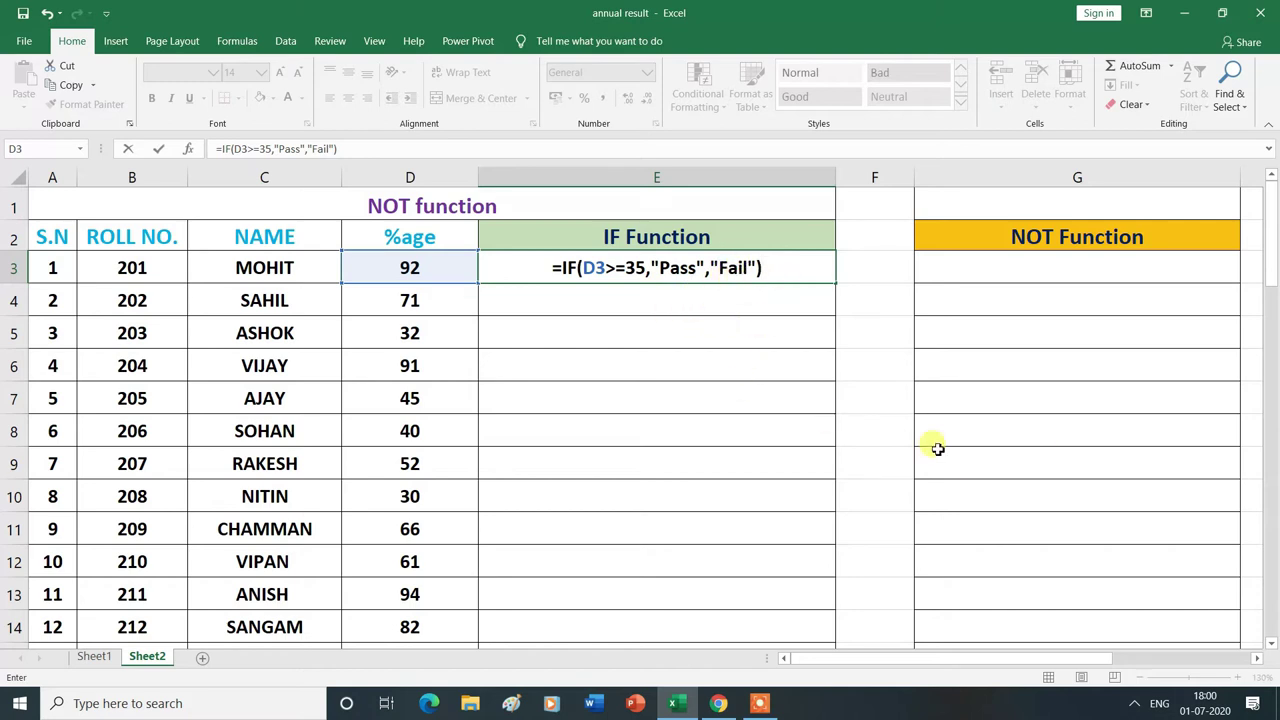
key("Return")
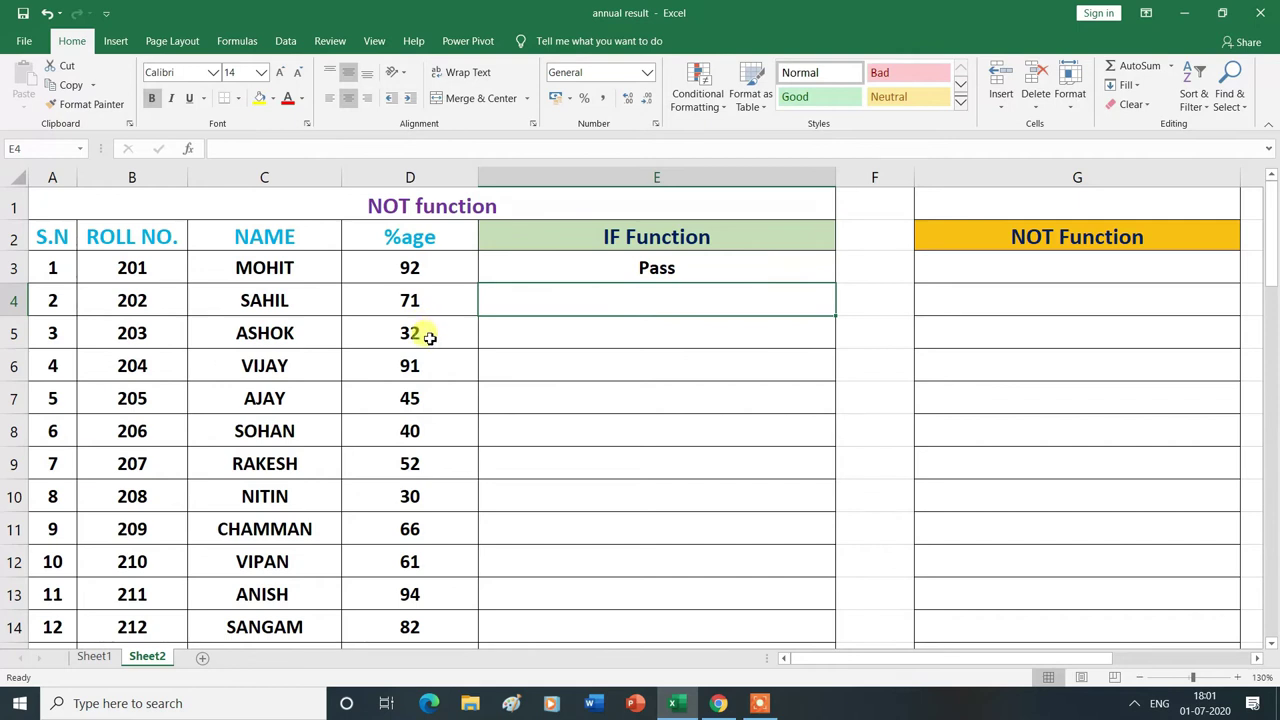
Step: Copy the E3 IF formula down through E14 for every student
left_click(632, 267)
left_click_drag(834, 282, 827, 622)
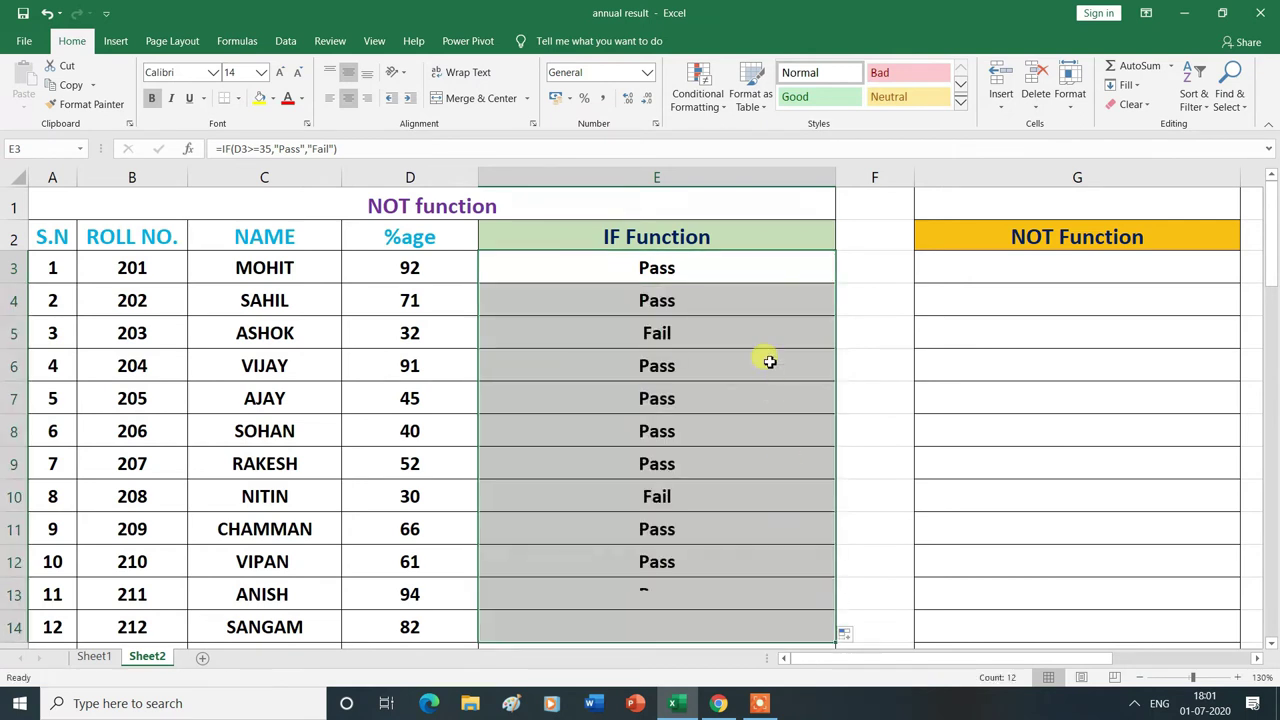
left_click(866, 334)
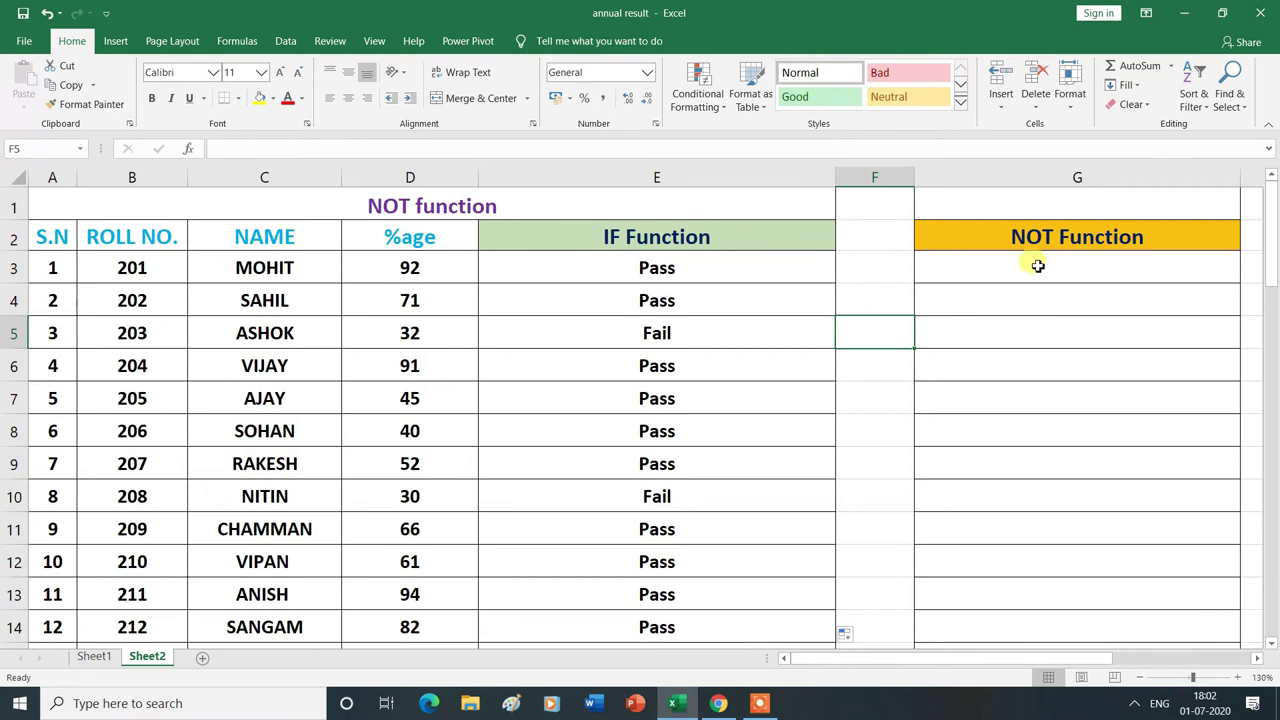
left_click(978, 270)
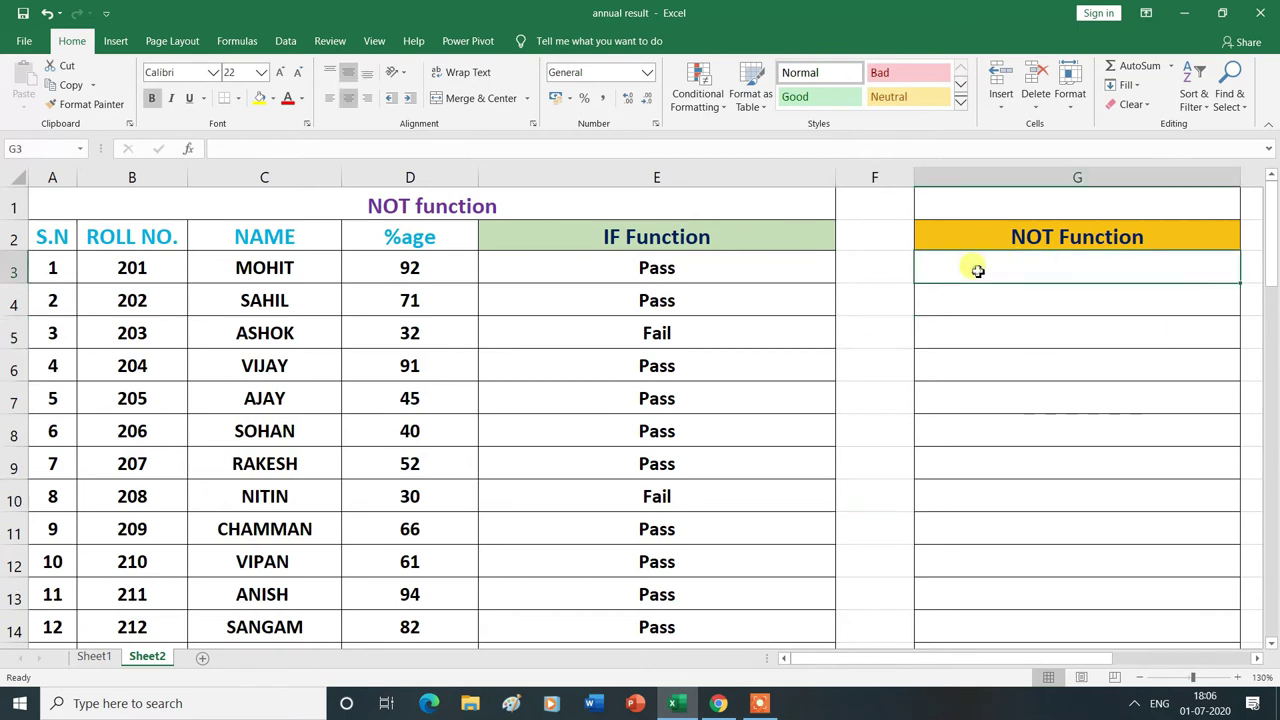
Step: Start G3's formula as =IF(NOT(D3>=35), testing the first student's percentage
type("=")
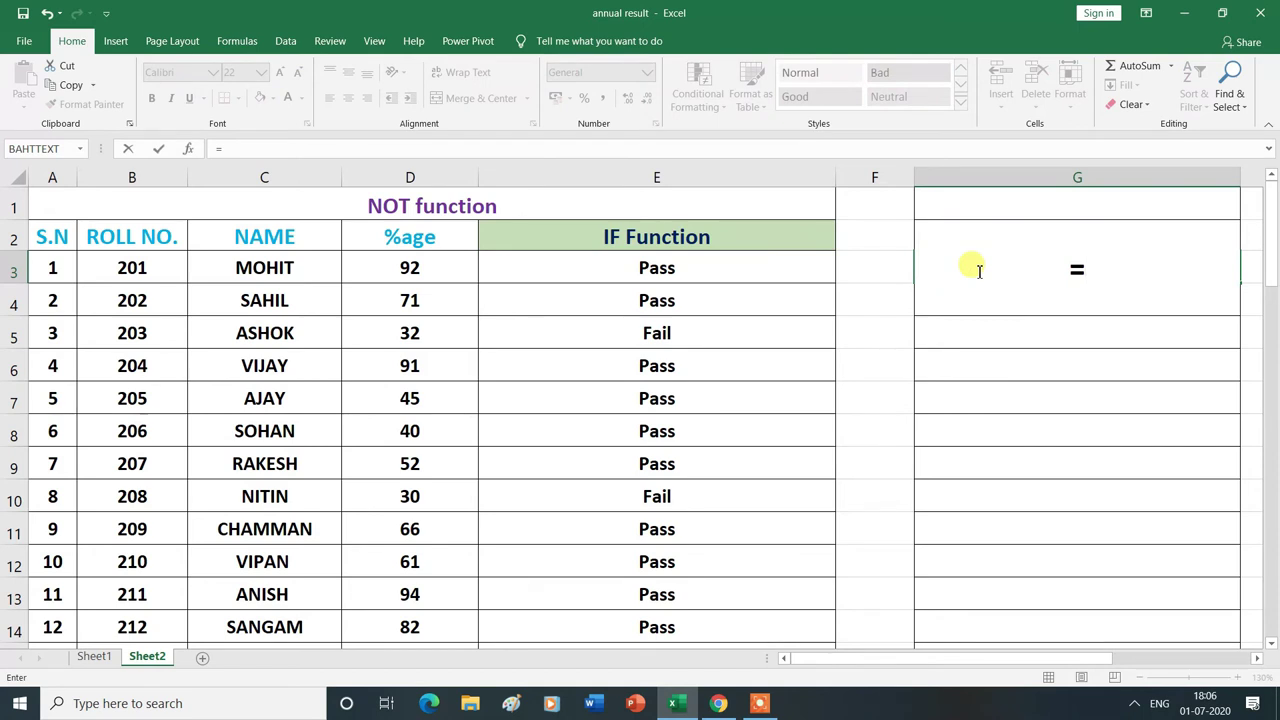
type("i")
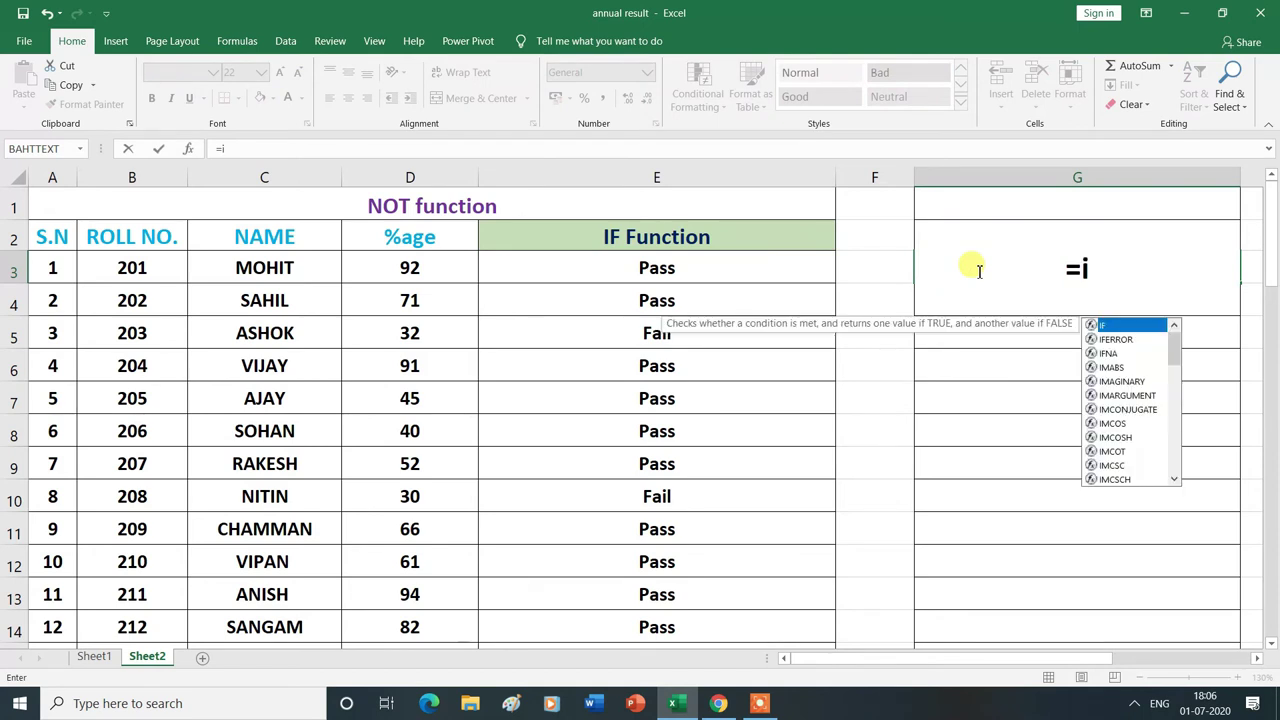
type("f")
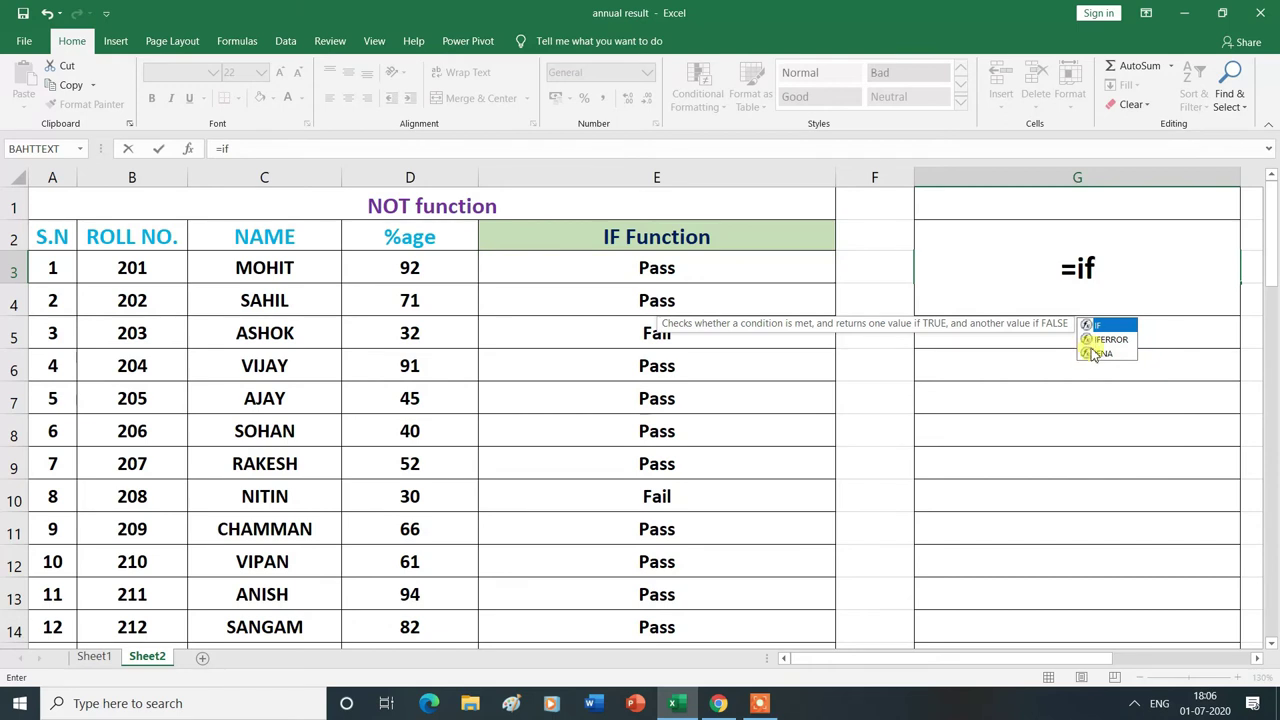
double_click(1104, 326)
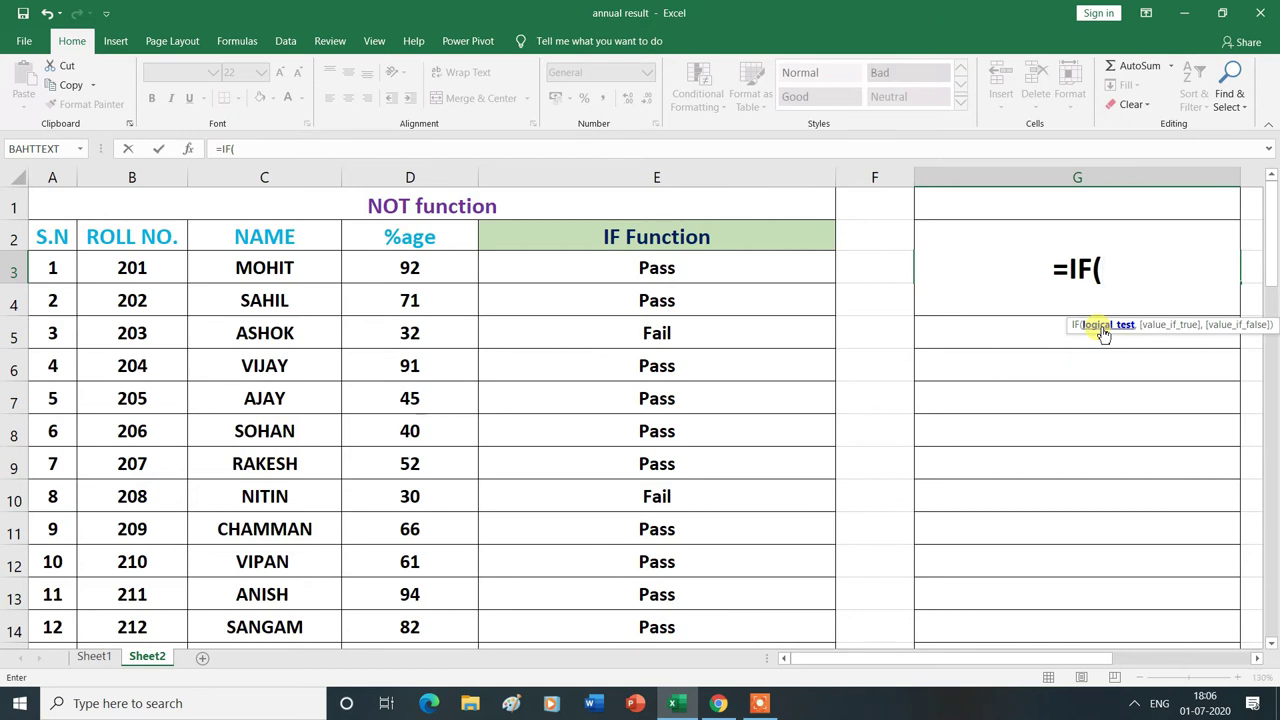
type("not")
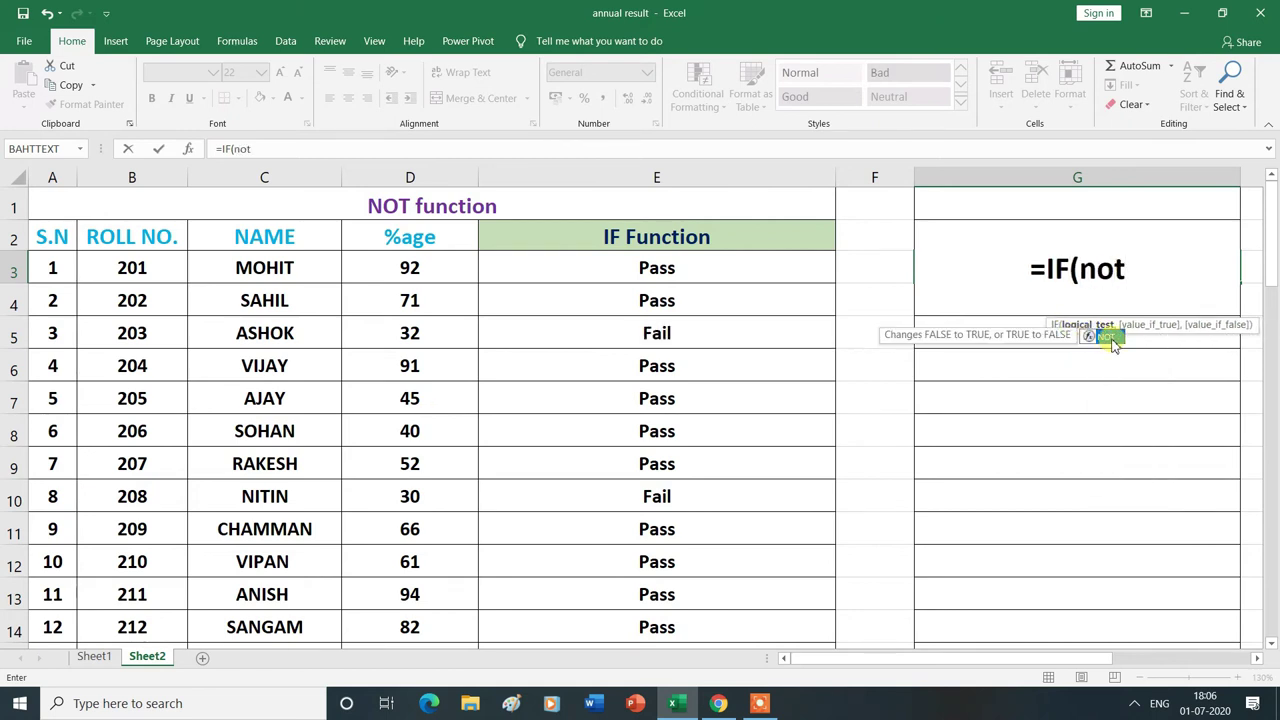
double_click(1108, 338)
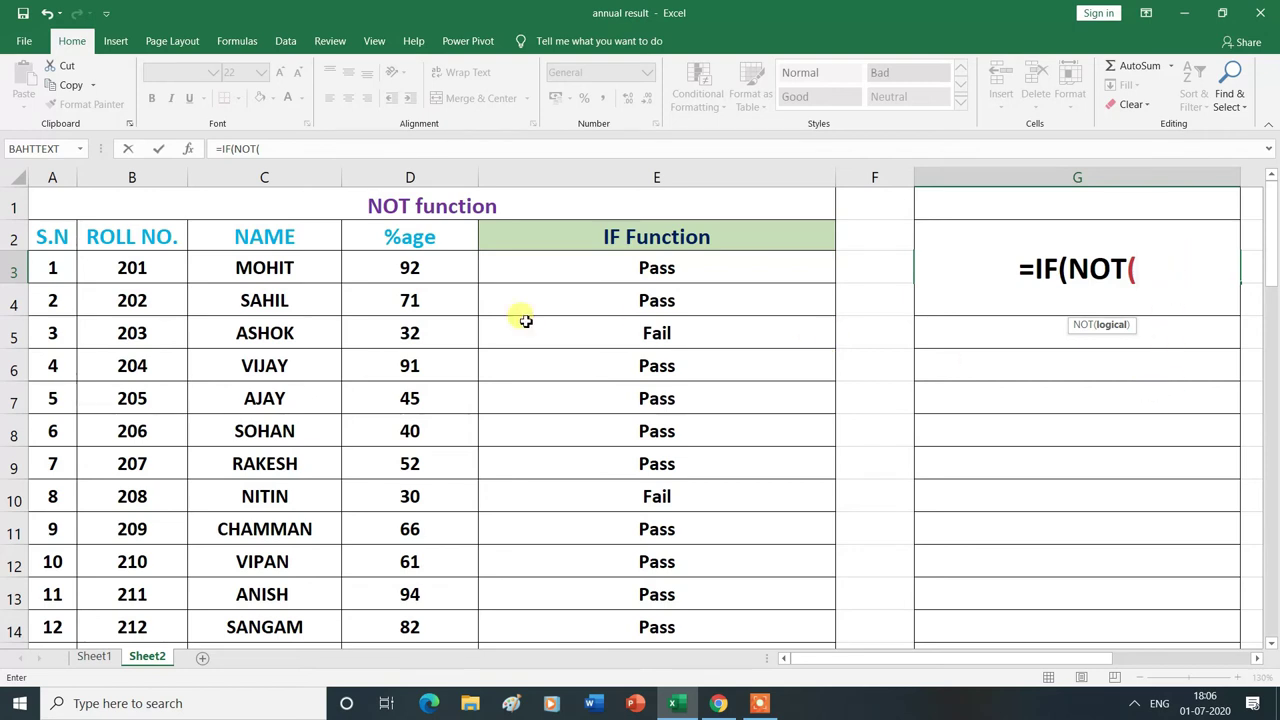
left_click(408, 266)
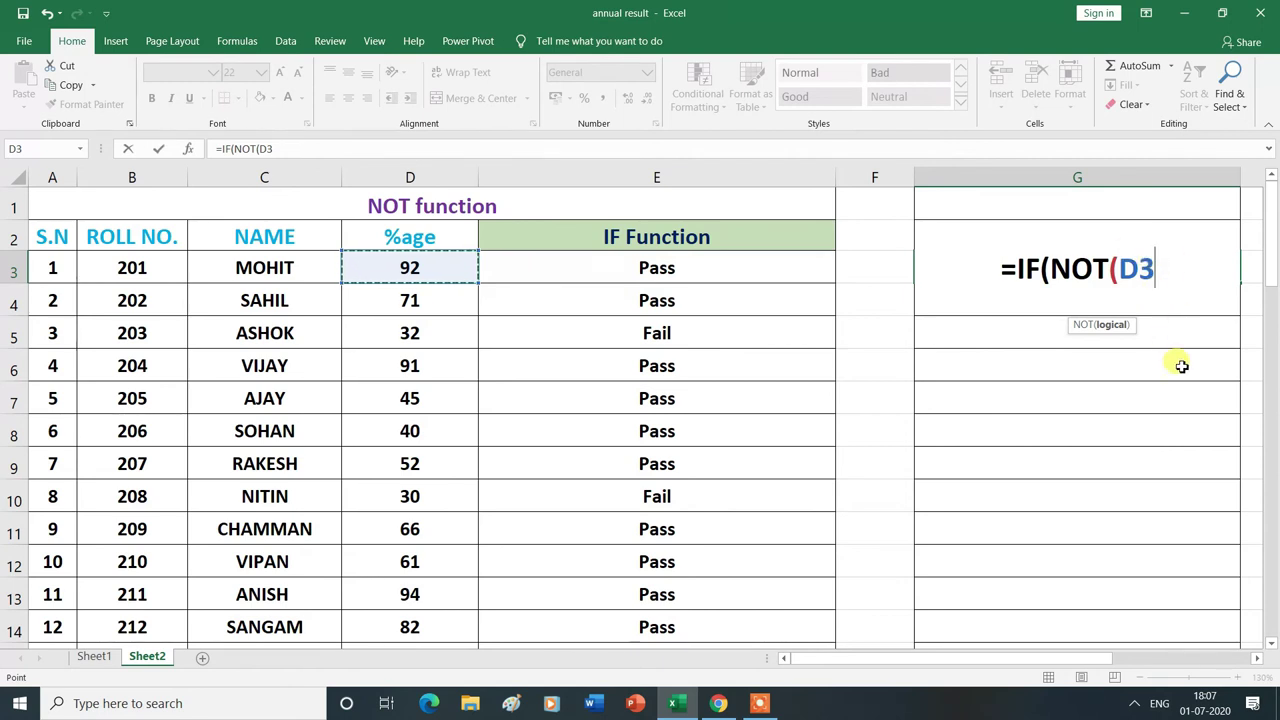
type(">")
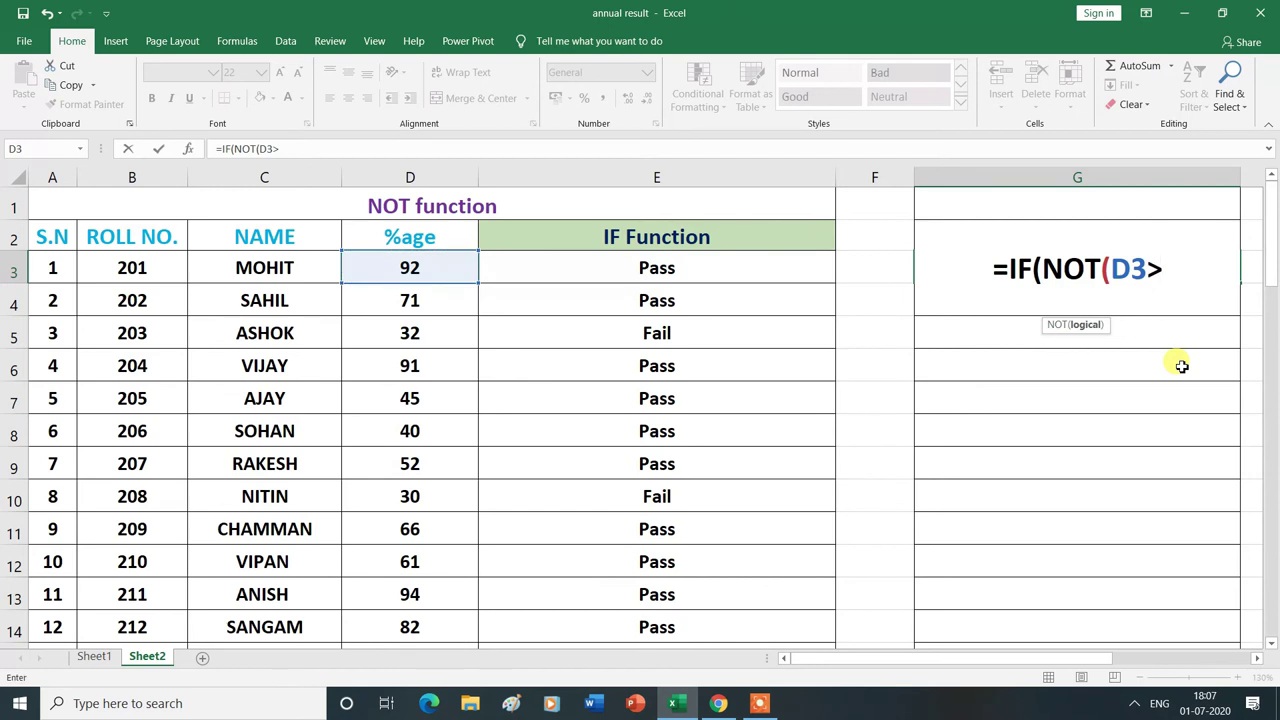
type("=35")
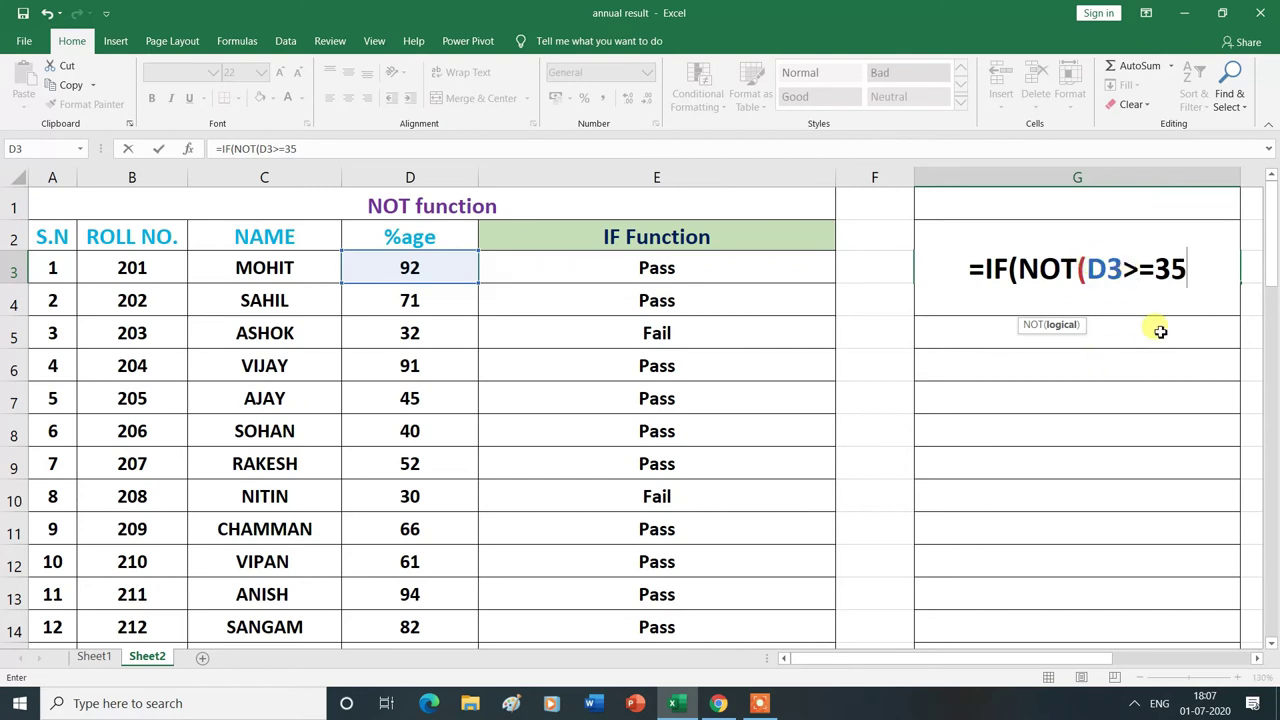
type(")")
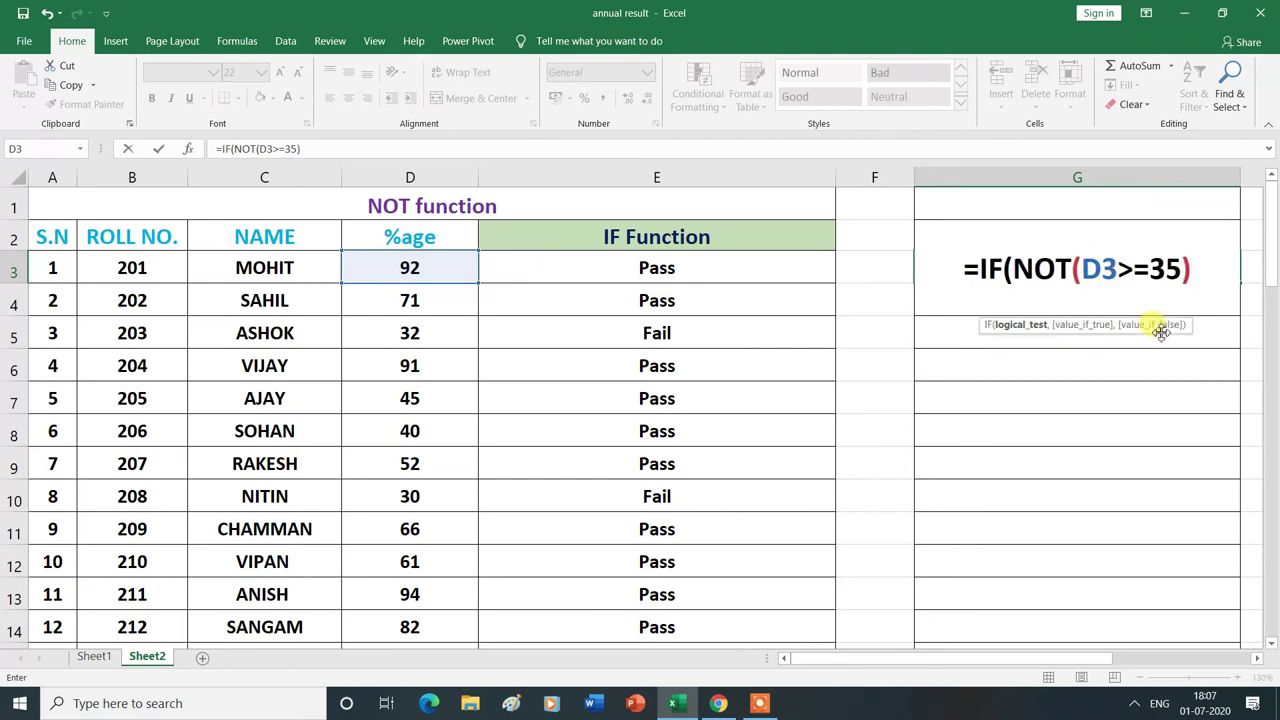
type(",")
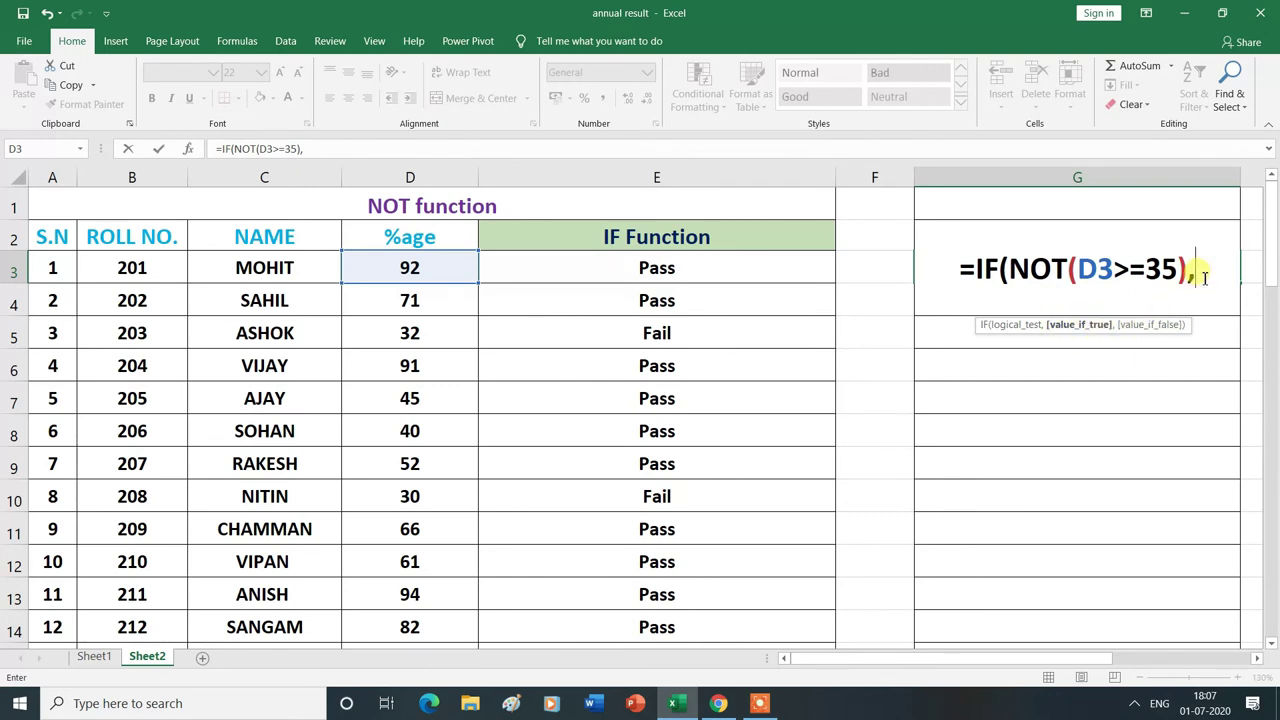
Step: Complete G3 as =IF(NOT(D3>=35),"Pass","Fail") and commit it
type("\"")
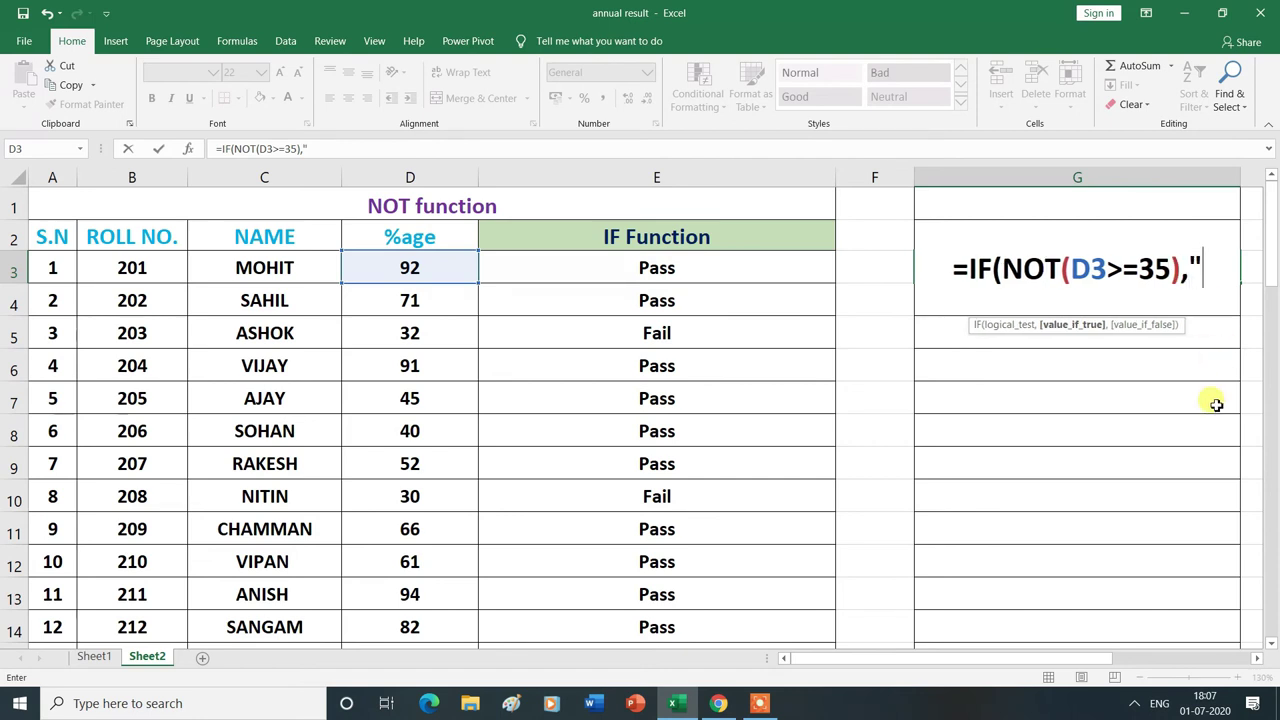
type("Pass")
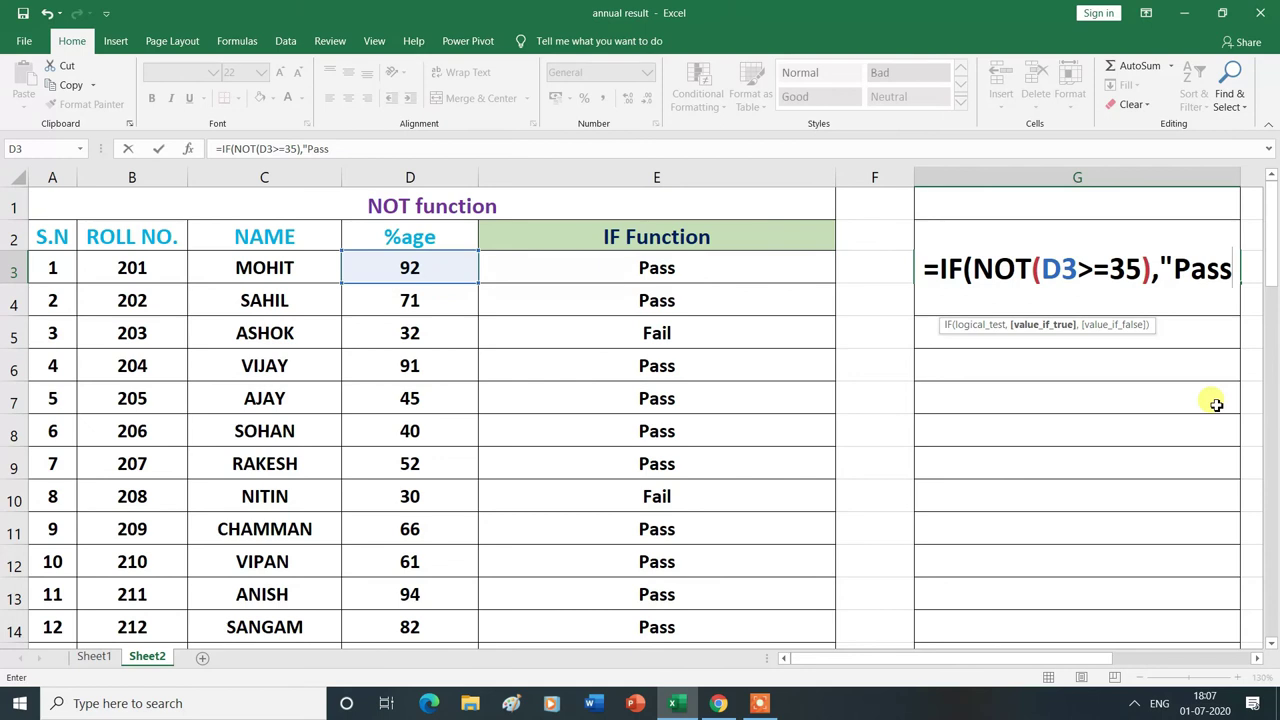
type("\"")
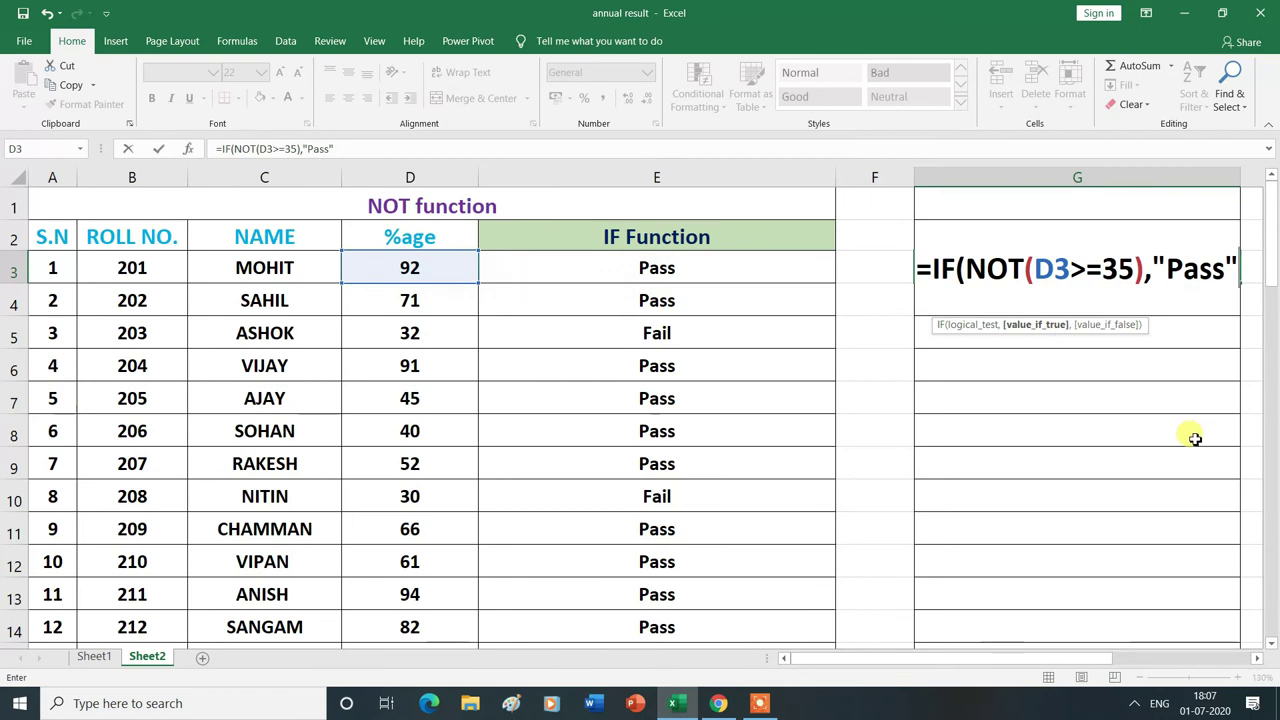
type(",")
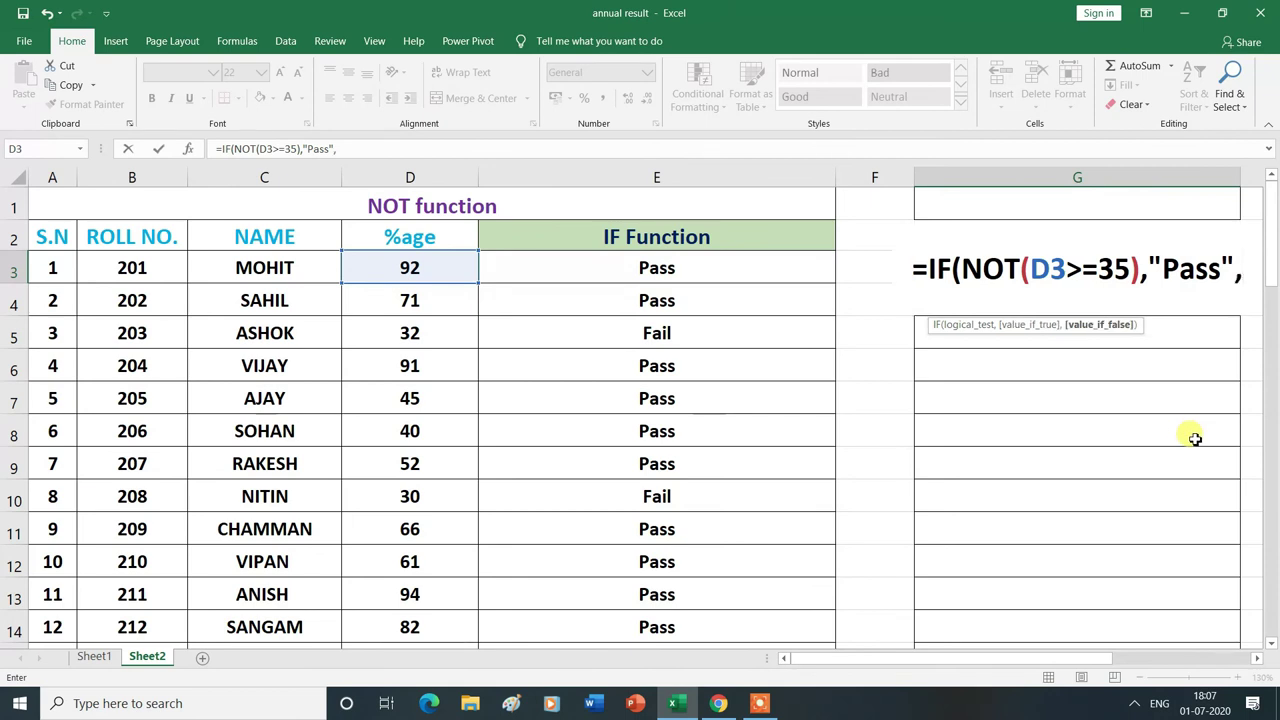
type("\"")
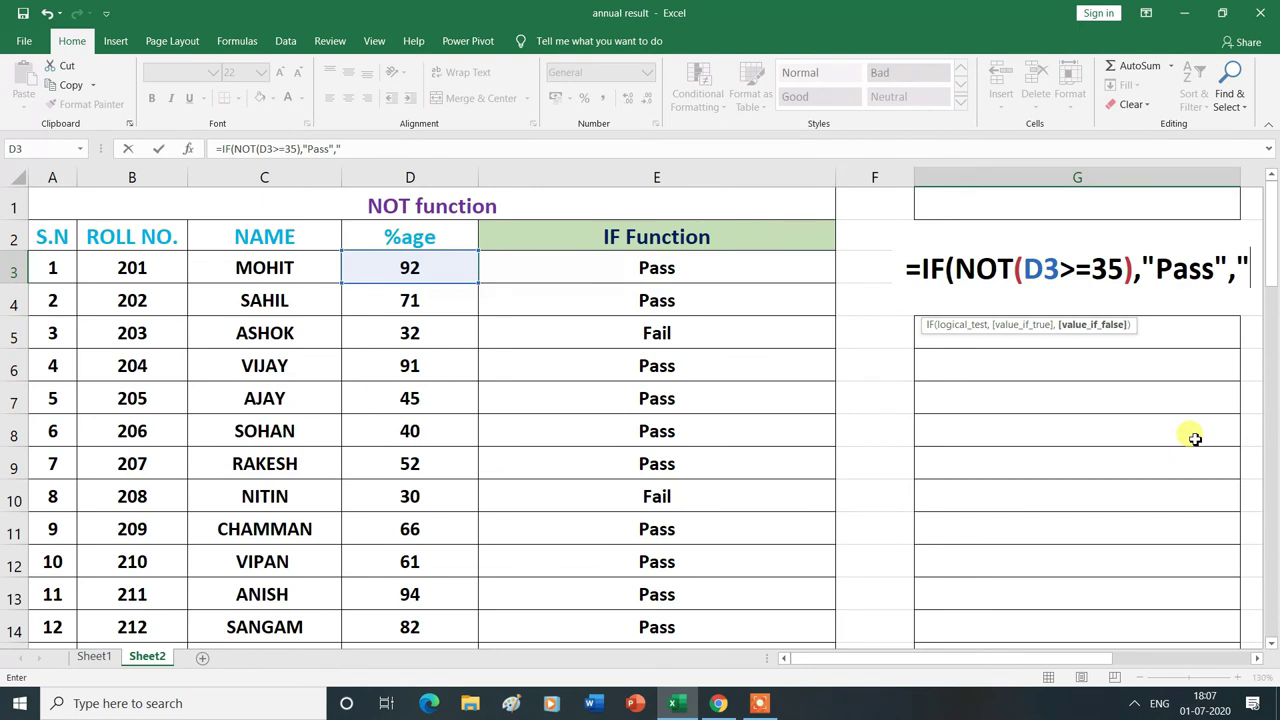
type("Fail")
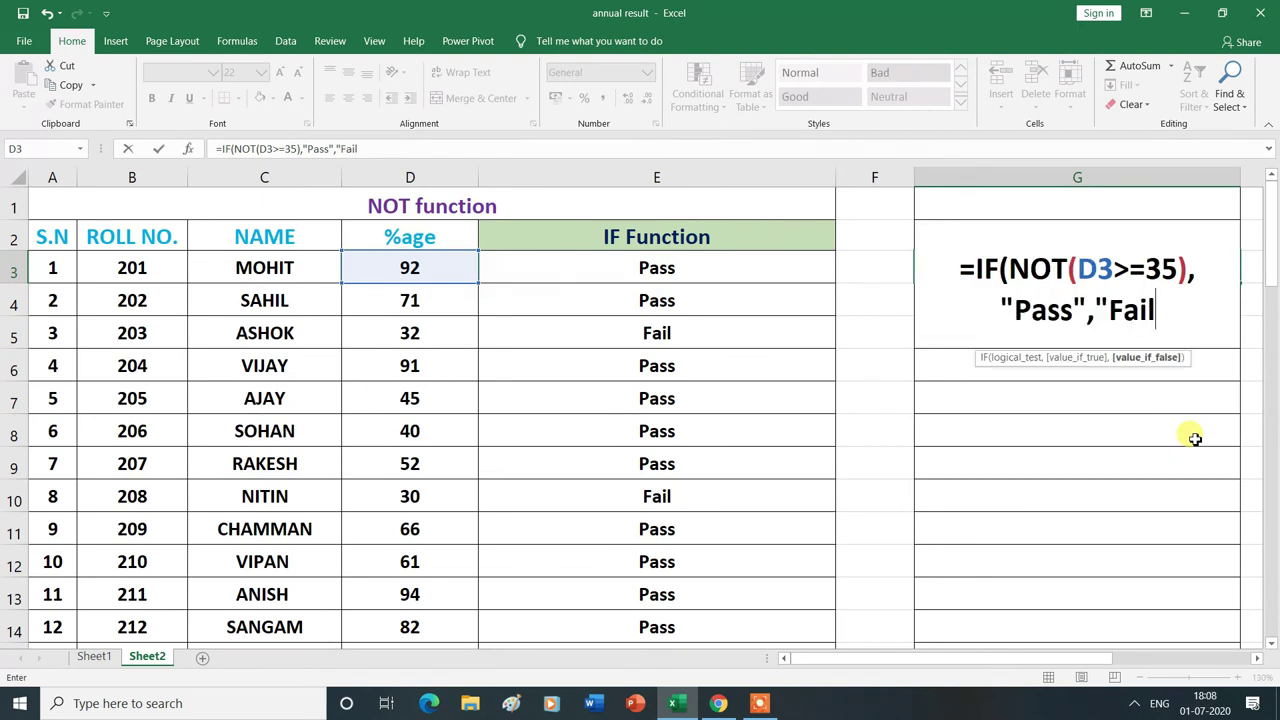
type("\"")
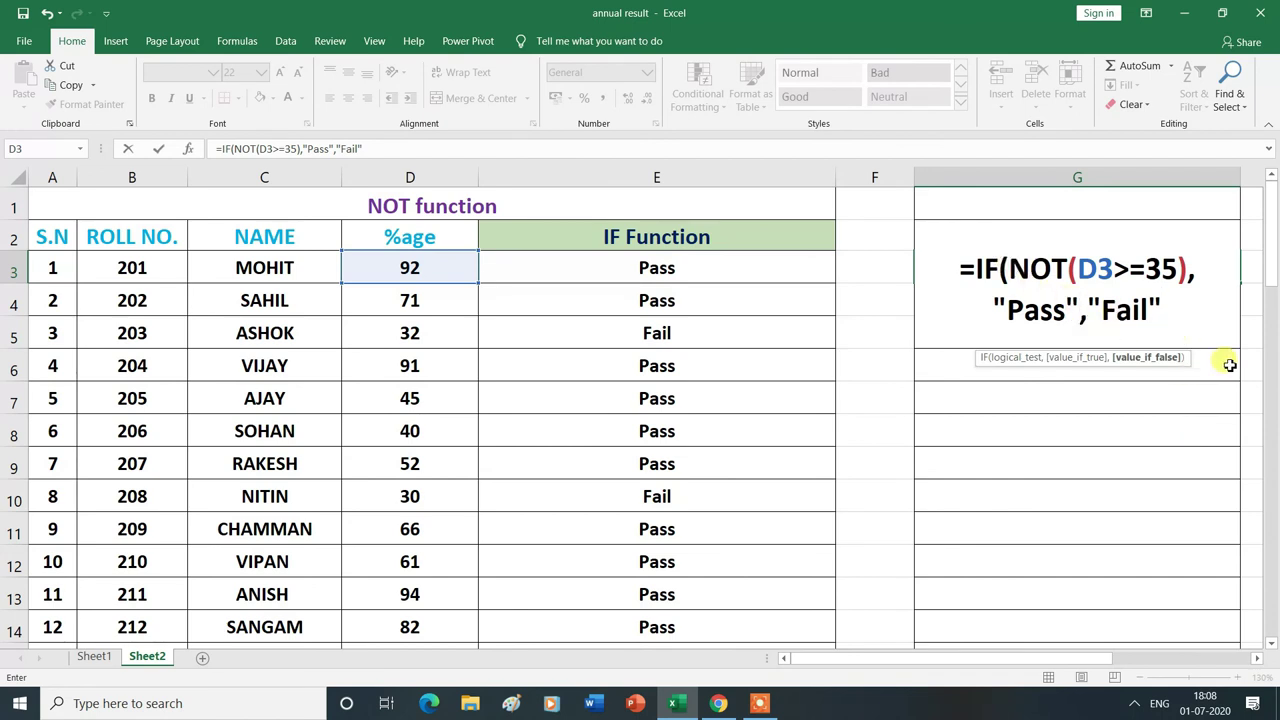
type(")")
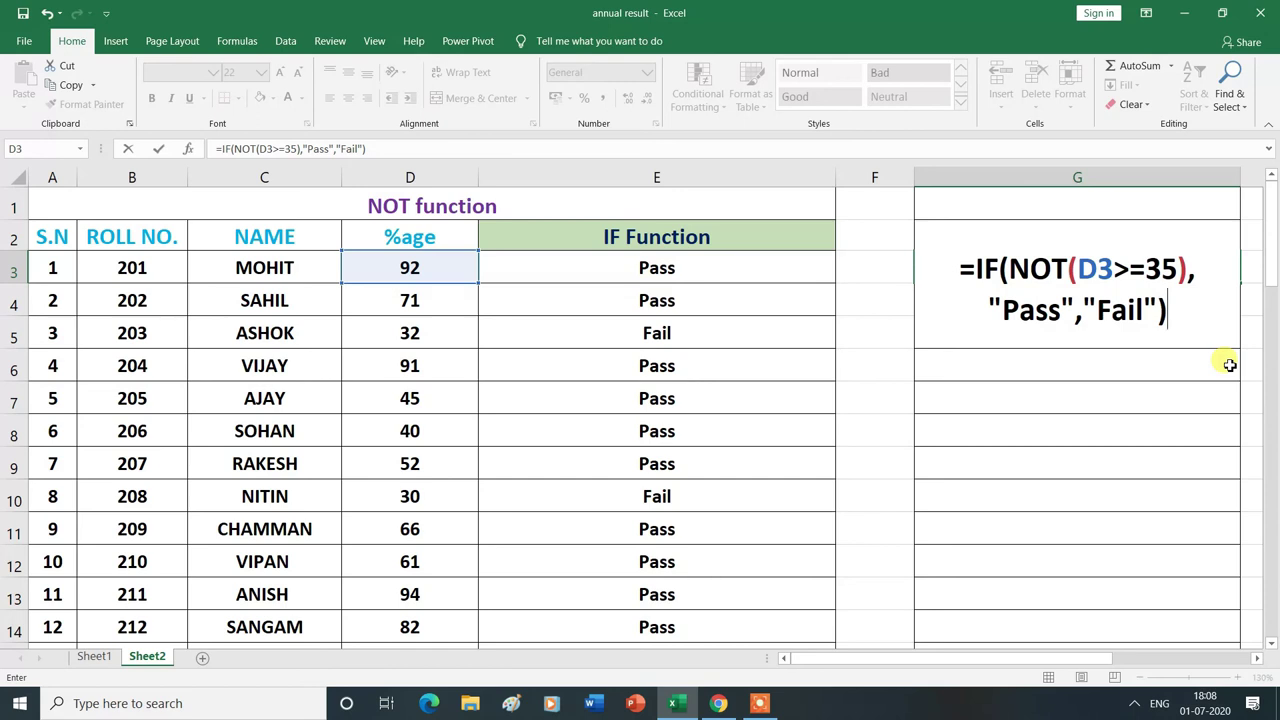
key("Return")
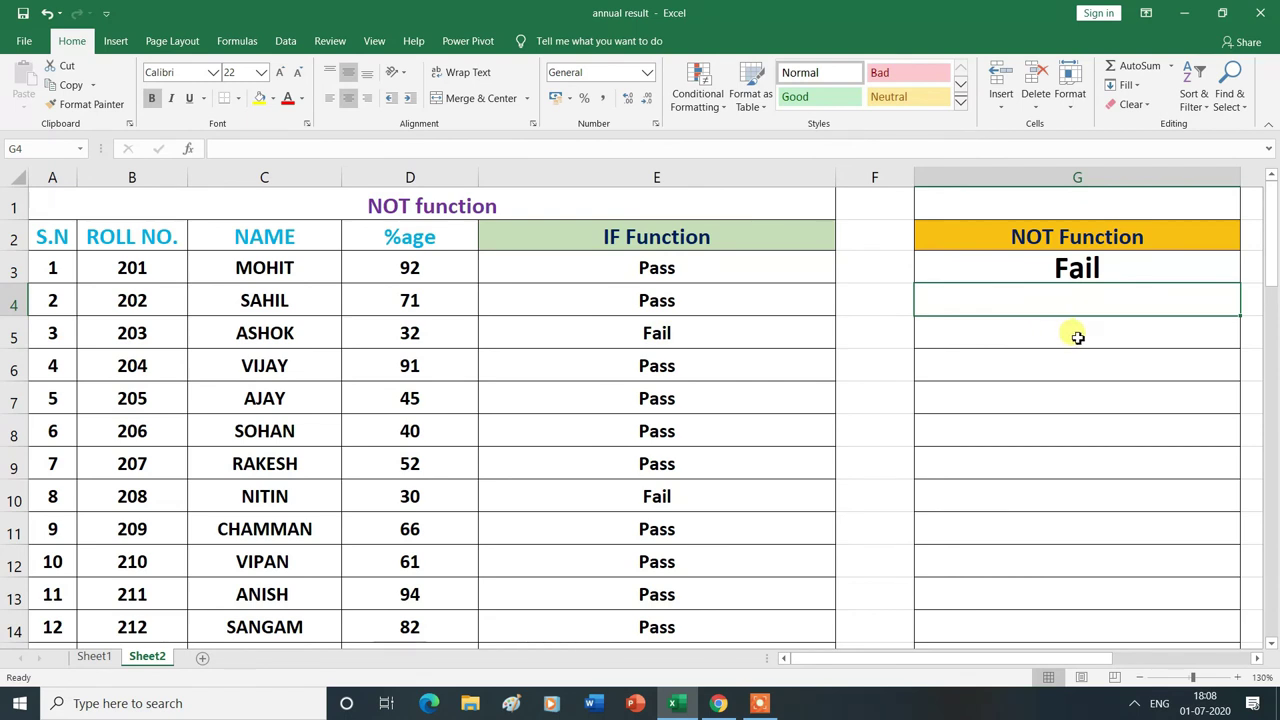
Step: Copy the G3 NOT formula down through G14 and deselect the results
left_click(1035, 267)
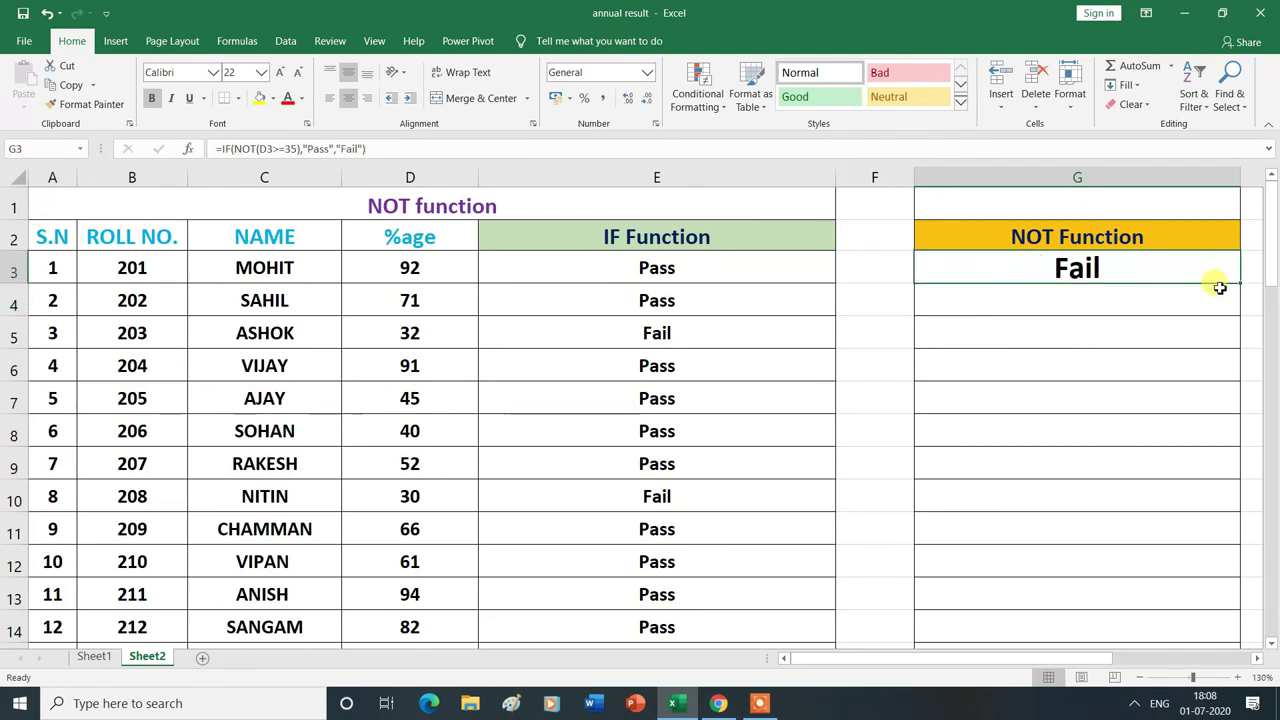
left_click_drag(1239, 282, 1226, 618)
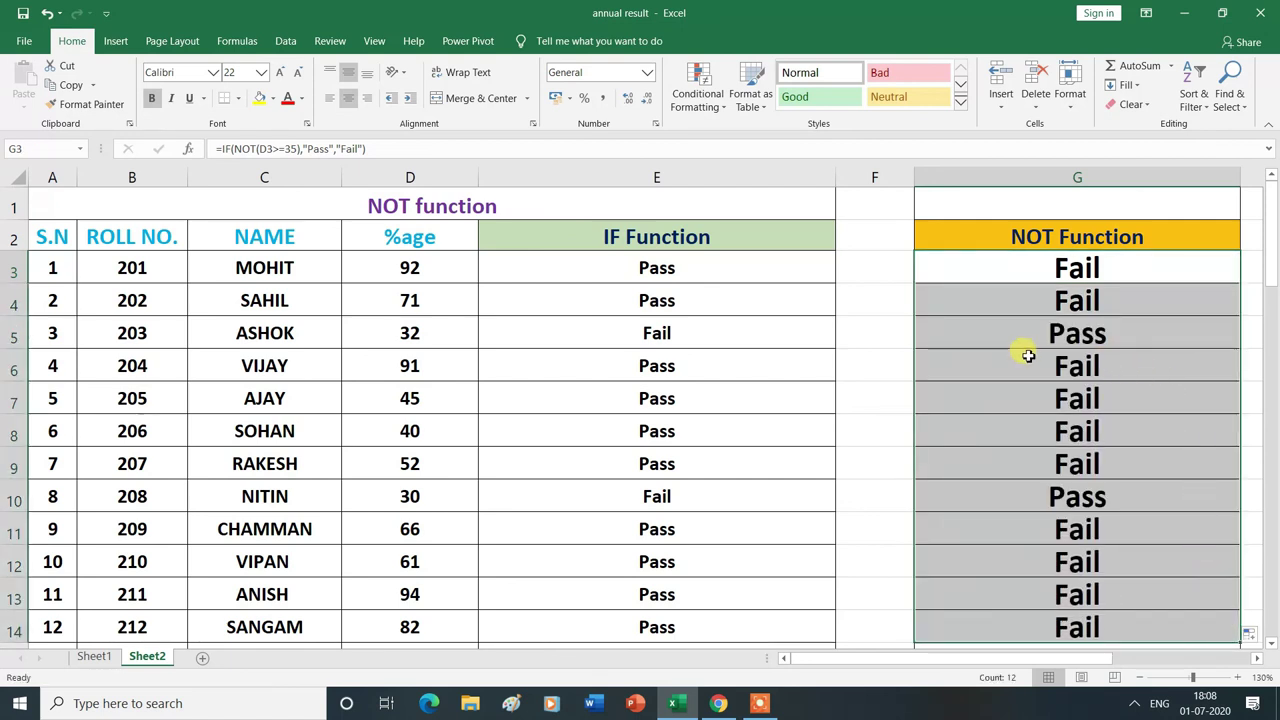
left_click(1252, 443)
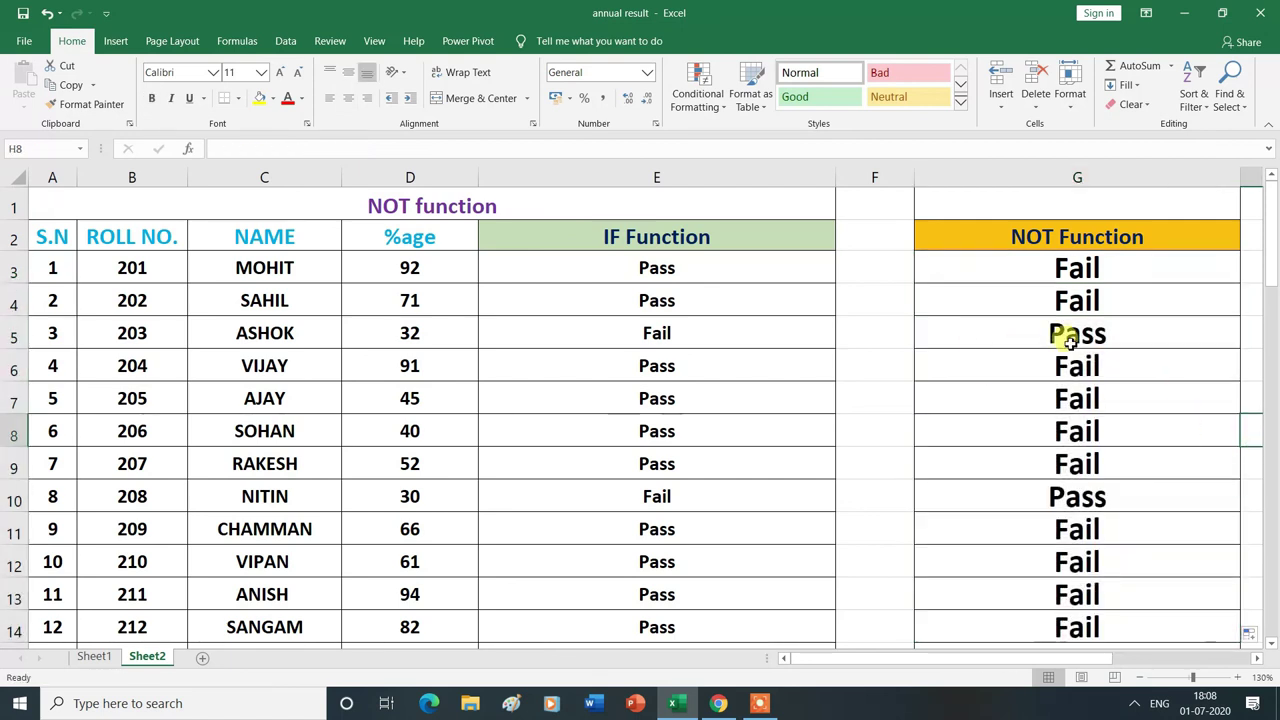